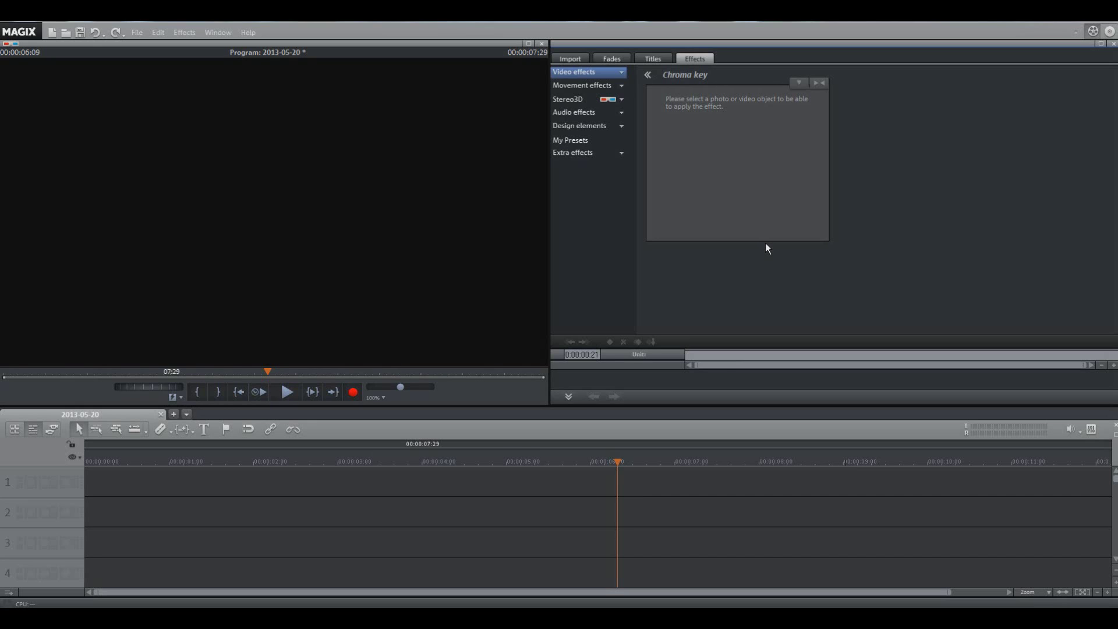
Step: Add TV static noise HD 1080p.mp4 to track 1, keeping the project's current frame-rate settings
{"action": "mouse_move", "coordinate": [632, 618]}
{"action": "left_click", "coordinate": [570, 58]}
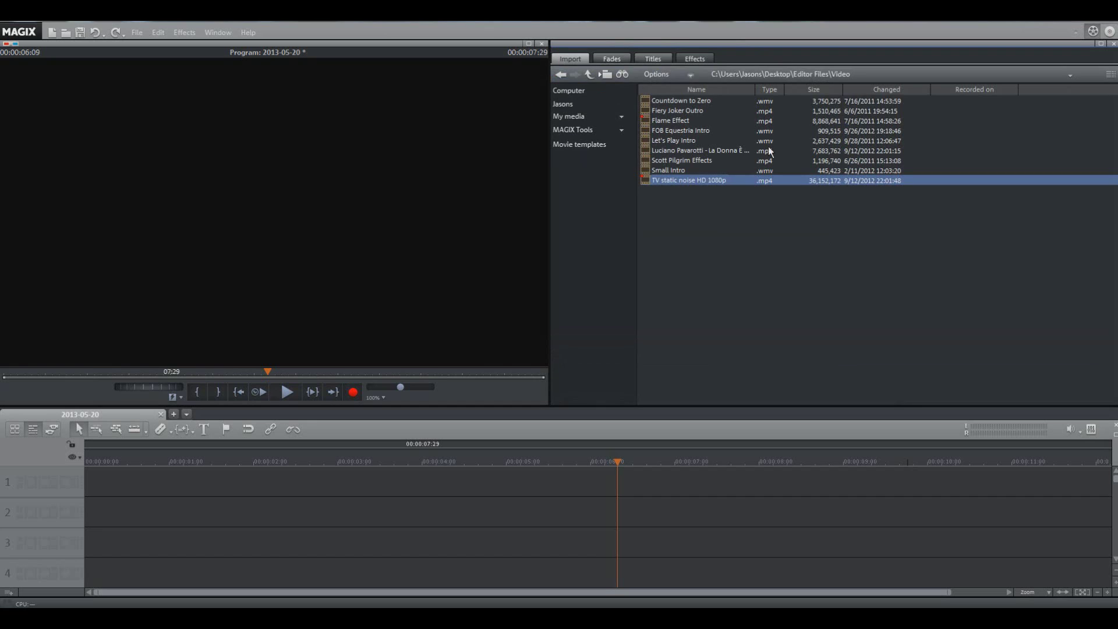
{"action": "mouse_move", "coordinate": [698, 181]}
{"action": "left_click_drag", "start_coordinate": [613, 285], "coordinate": [439, 482]}
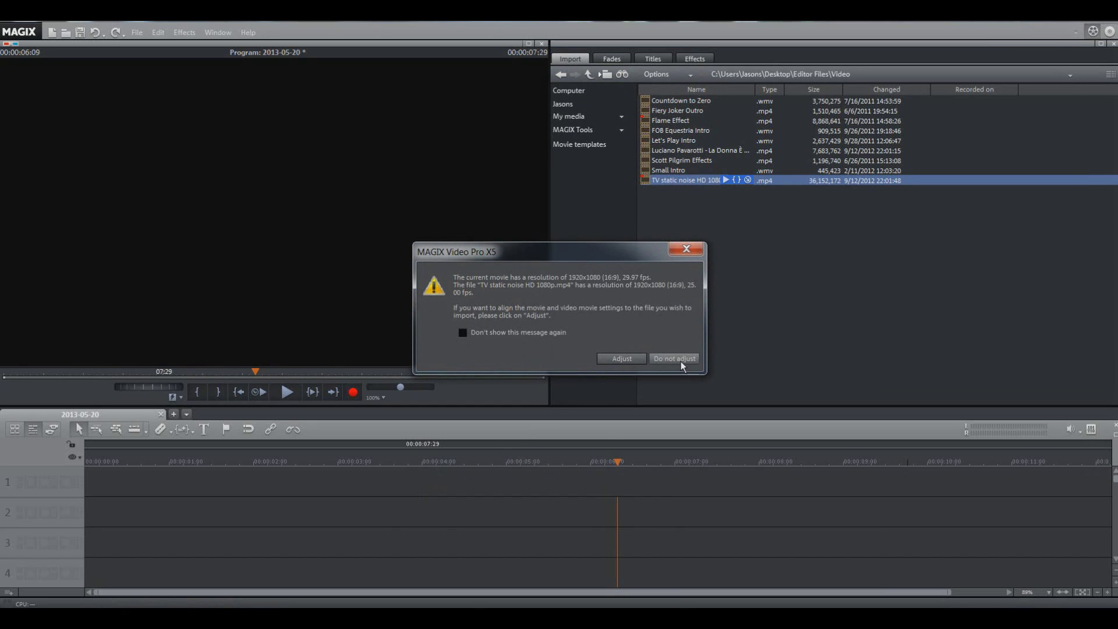
{"action": "left_click", "coordinate": [676, 358]}
Step: Split the static clip at the playhead, delete the excess, and move it later on track 1
{"action": "left_click", "coordinate": [643, 483]}
{"action": "key", "text": "t"}
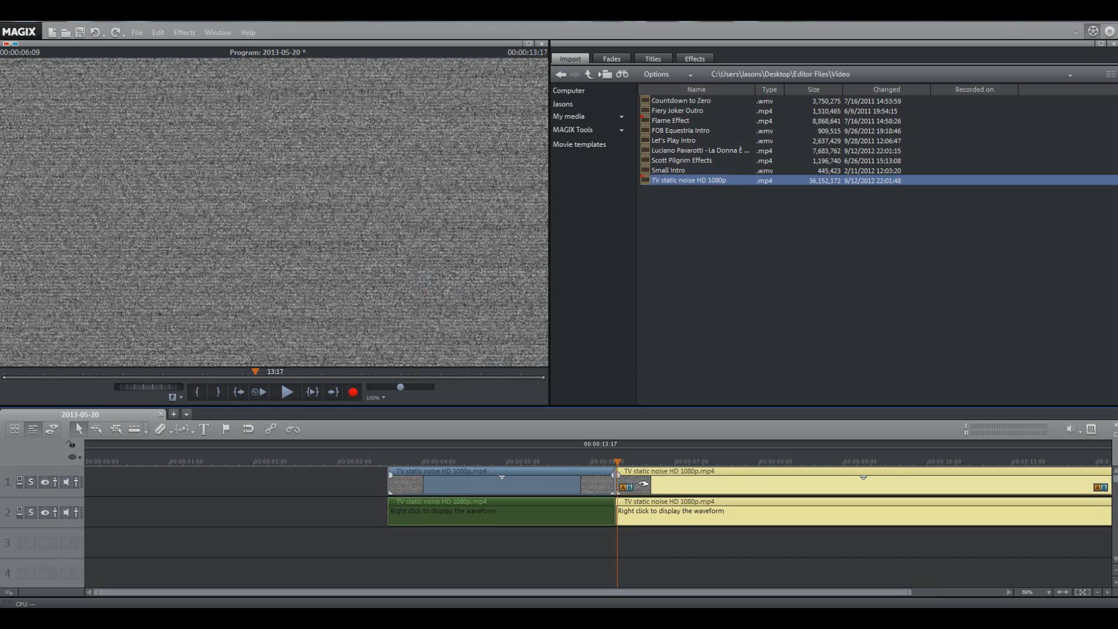
{"action": "key", "text": "Delete"}
{"action": "left_click", "coordinate": [530, 483]}
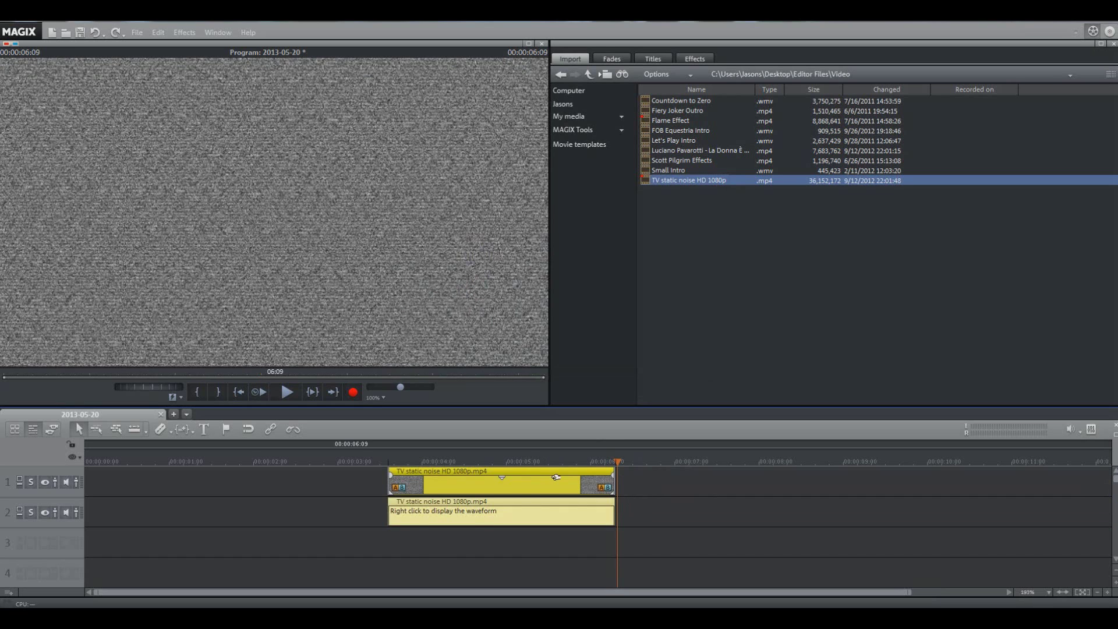
{"action": "left_click_drag", "start_coordinate": [530, 483], "coordinate": [614, 491]}
Step: Delete the static clip's audio and play it back from about 5 seconds
{"action": "left_click", "coordinate": [535, 512]}
{"action": "left_click", "coordinate": [293, 429]}
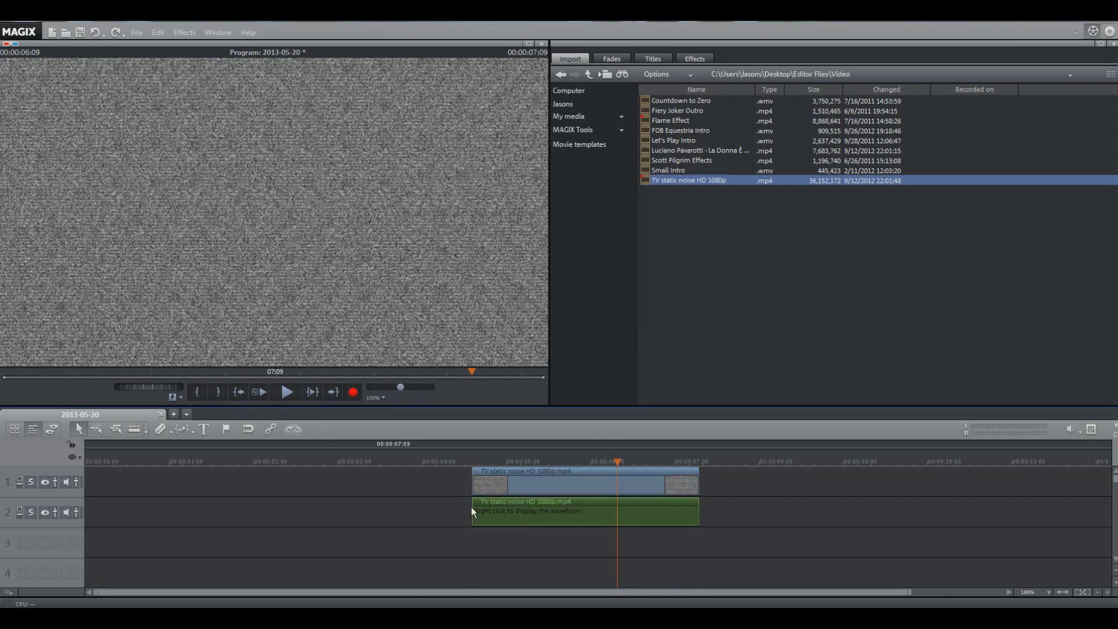
{"action": "left_click", "coordinate": [536, 515]}
{"action": "key", "text": "Delete"}
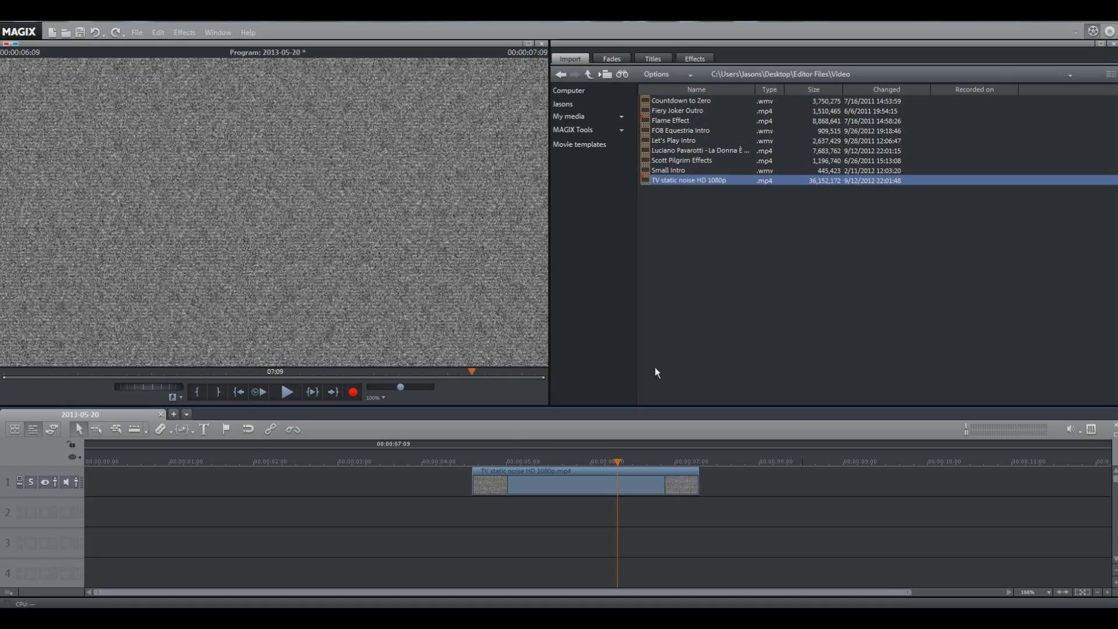
{"action": "left_click", "coordinate": [505, 450]}
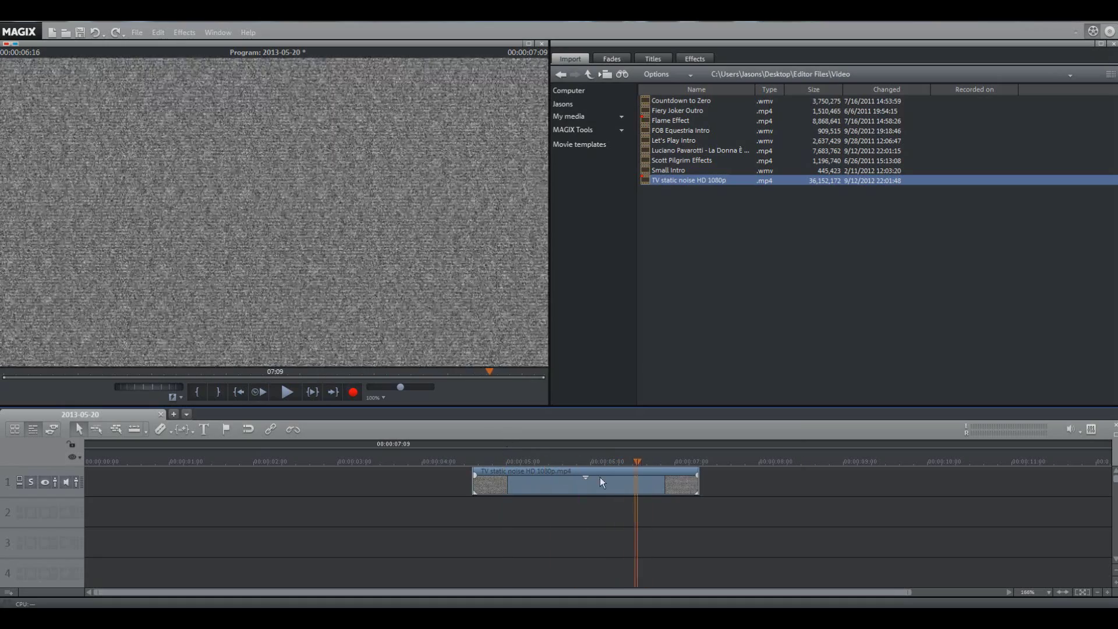
{"action": "left_click", "coordinate": [584, 503]}
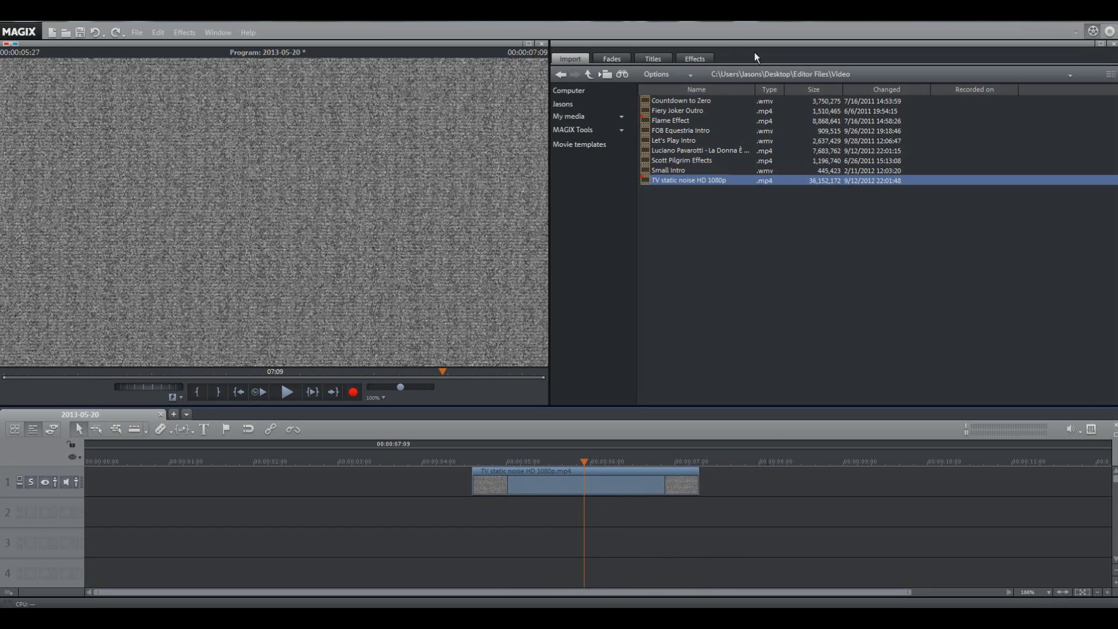
Step: Place the Default standard title template on track 2
{"action": "left_click", "coordinate": [666, 57]}
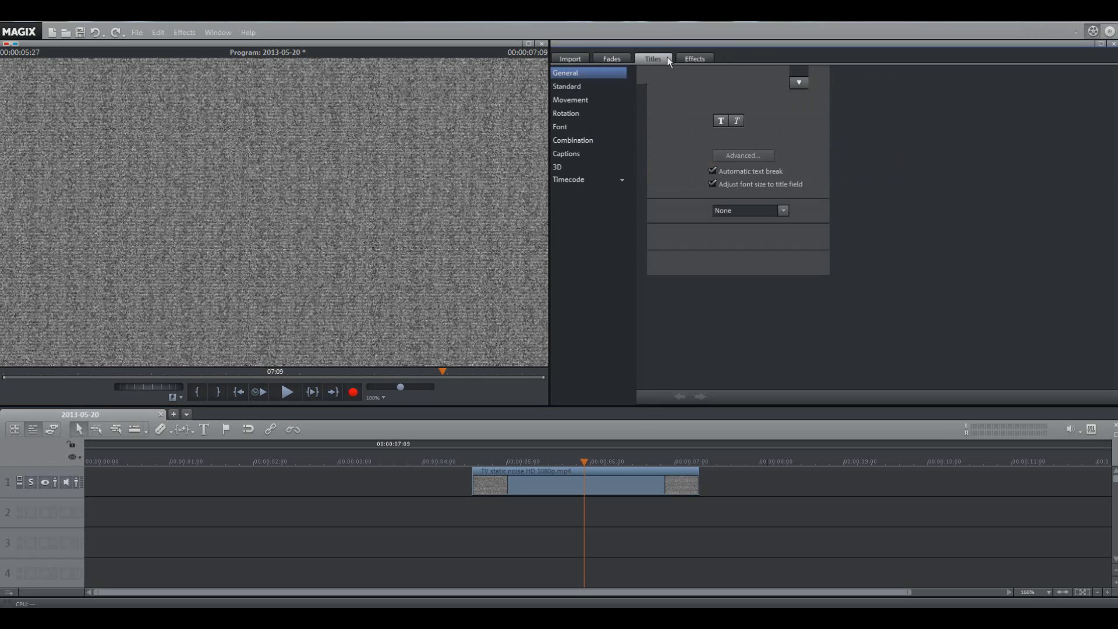
{"action": "left_click", "coordinate": [614, 88]}
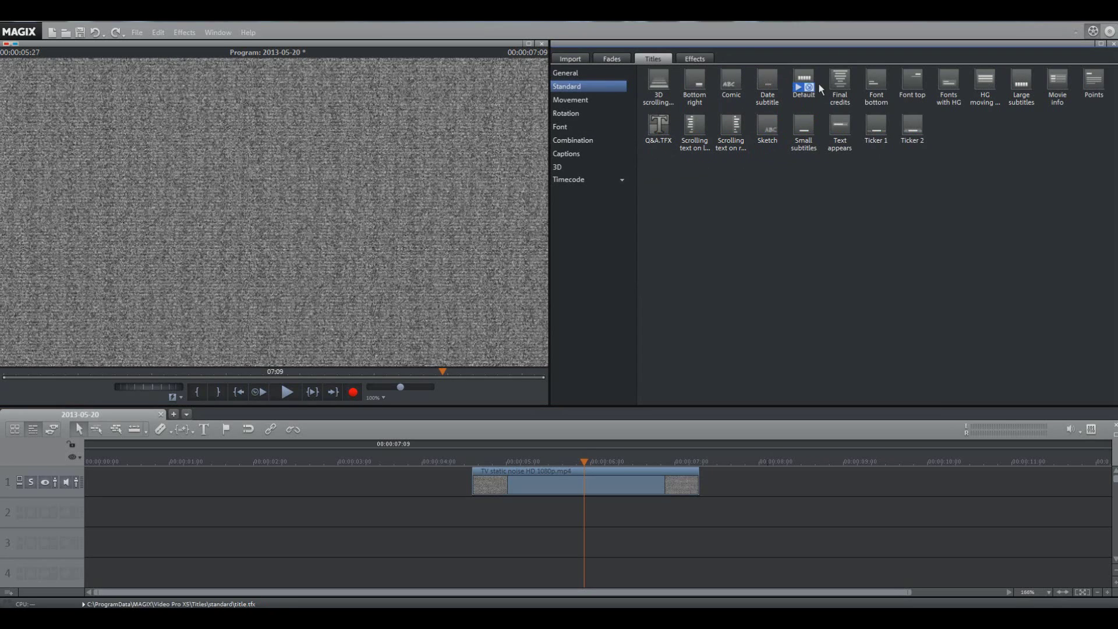
{"action": "mouse_move", "coordinate": [807, 75]}
{"action": "left_click", "coordinate": [805, 74]}
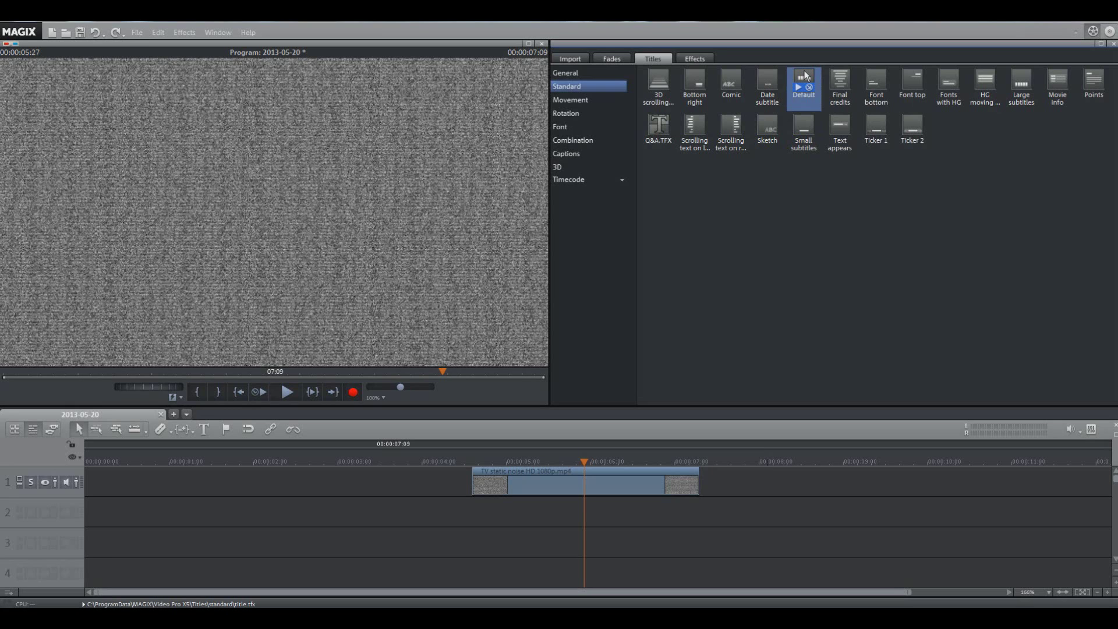
{"action": "left_click_drag", "start_coordinate": [806, 75], "coordinate": [559, 518]}
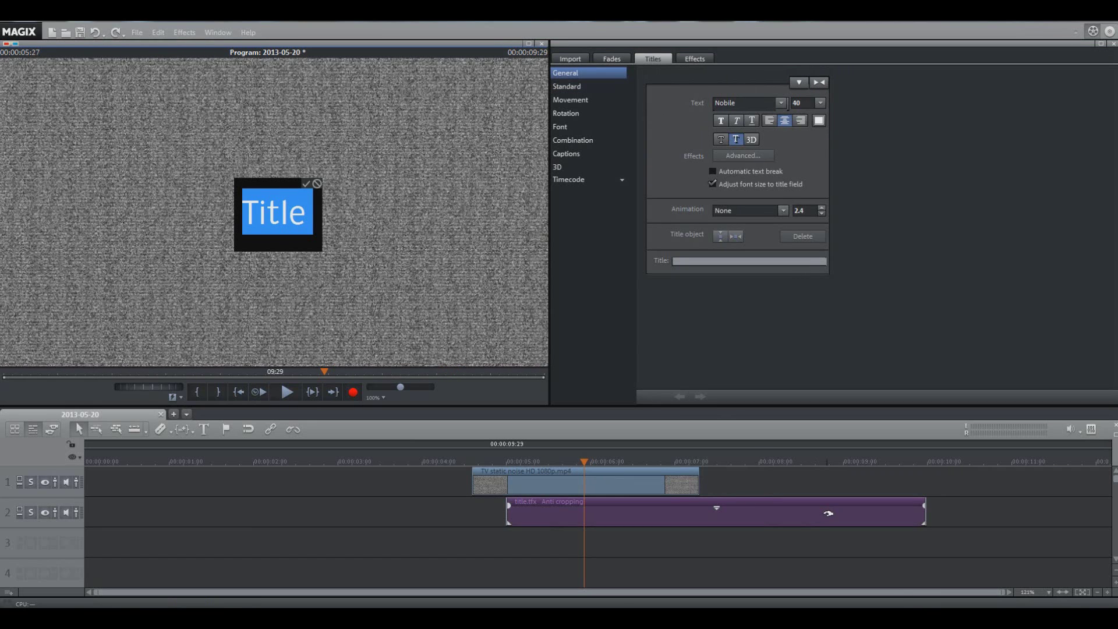
Step: Enter the title text 'Alpha Text Effect'
{"action": "type", "text": "Apl"}
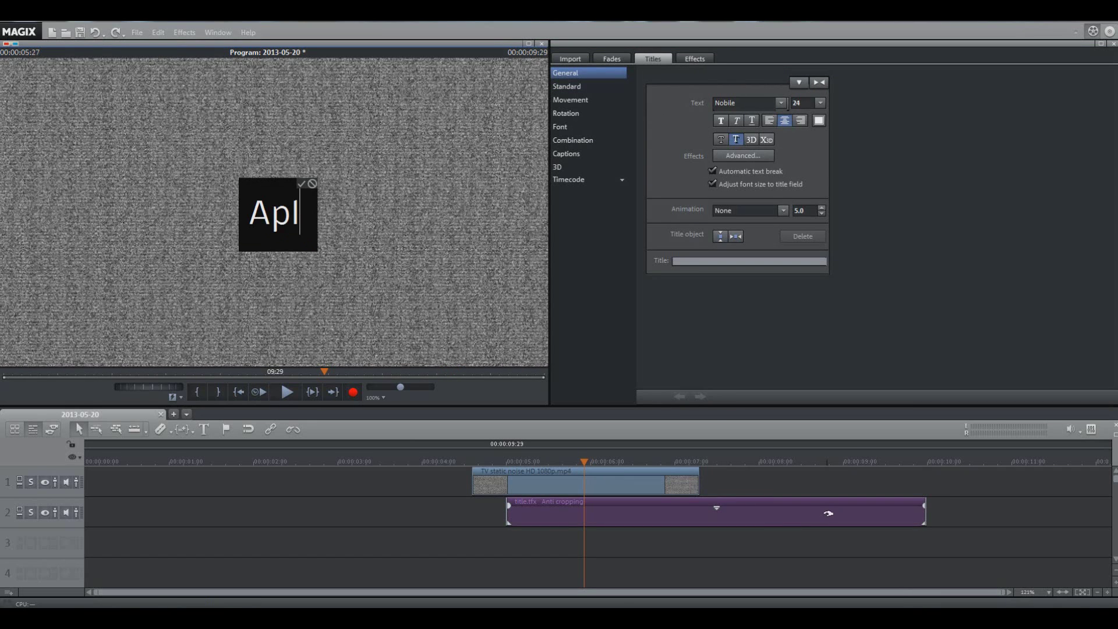
{"action": "key", "text": "BackSpace"}
{"action": "key", "text": "BackSpace"}
{"action": "type", "text": "lpha"}
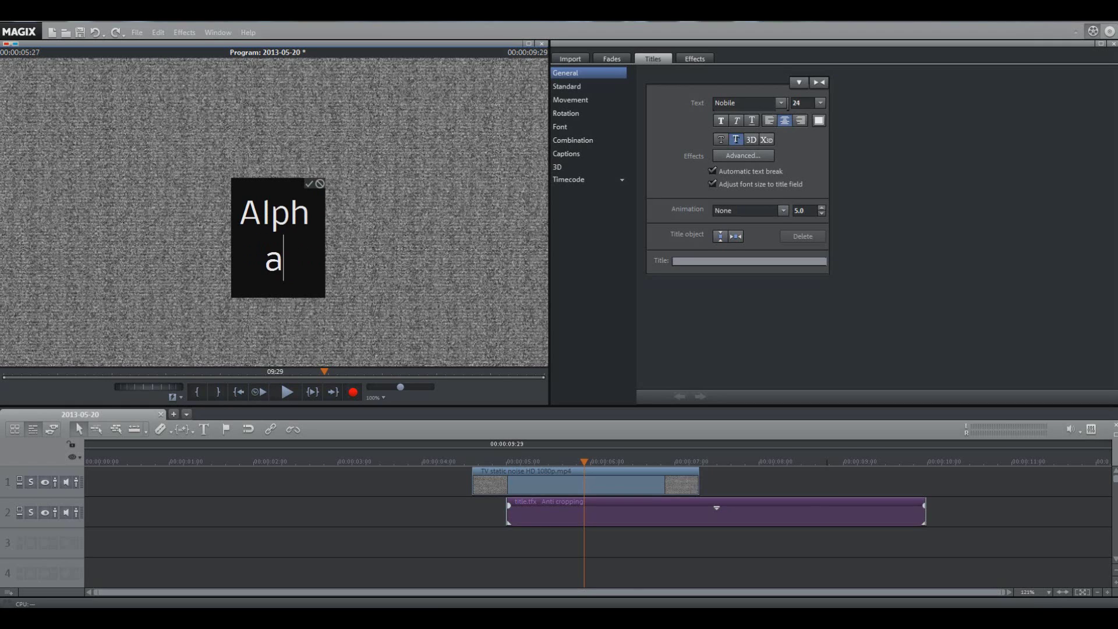
{"action": "type", "text": " Text Eff"}
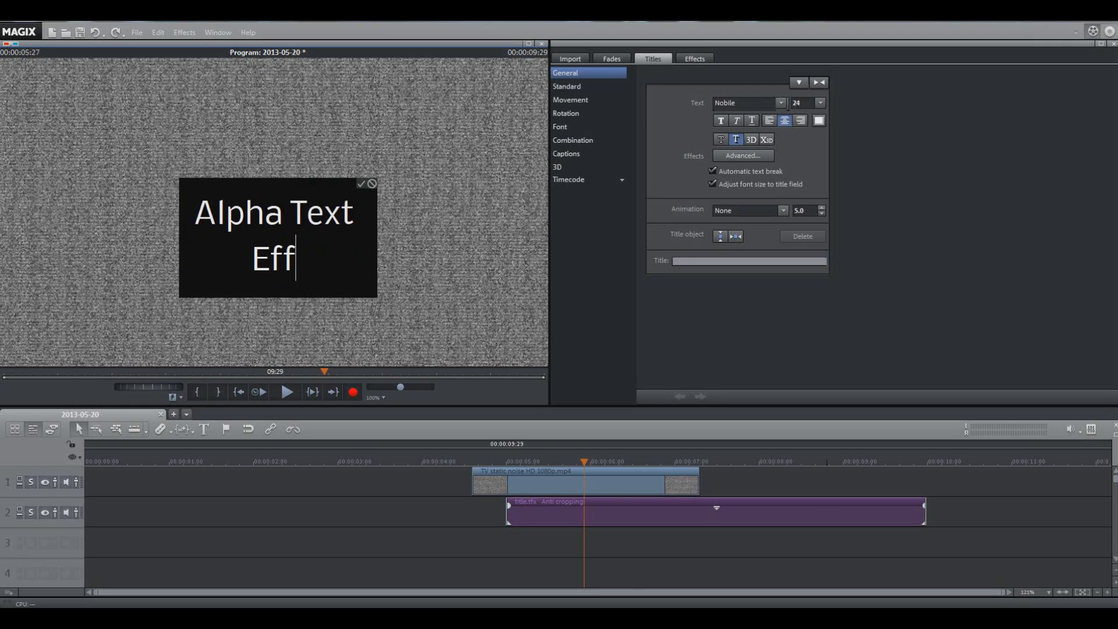
{"action": "type", "text": "ect"}
{"action": "left_click", "coordinate": [942, 494]}
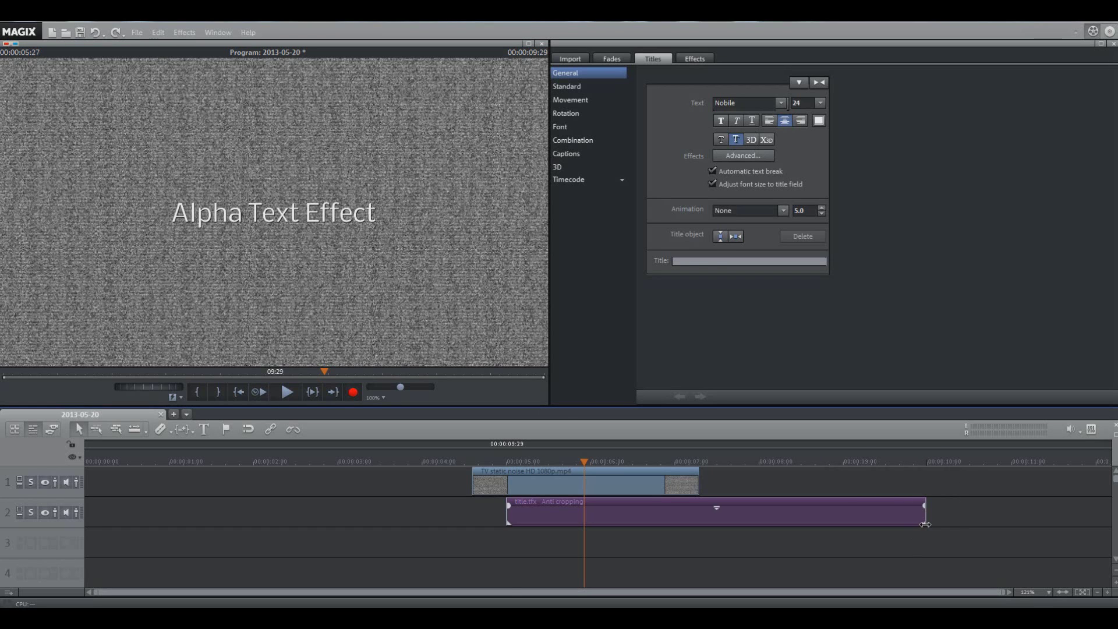
Step: Trim the title clip to match the static clip and set its font size to 40
{"action": "left_click_drag", "start_coordinate": [925, 508], "coordinate": [698, 504]}
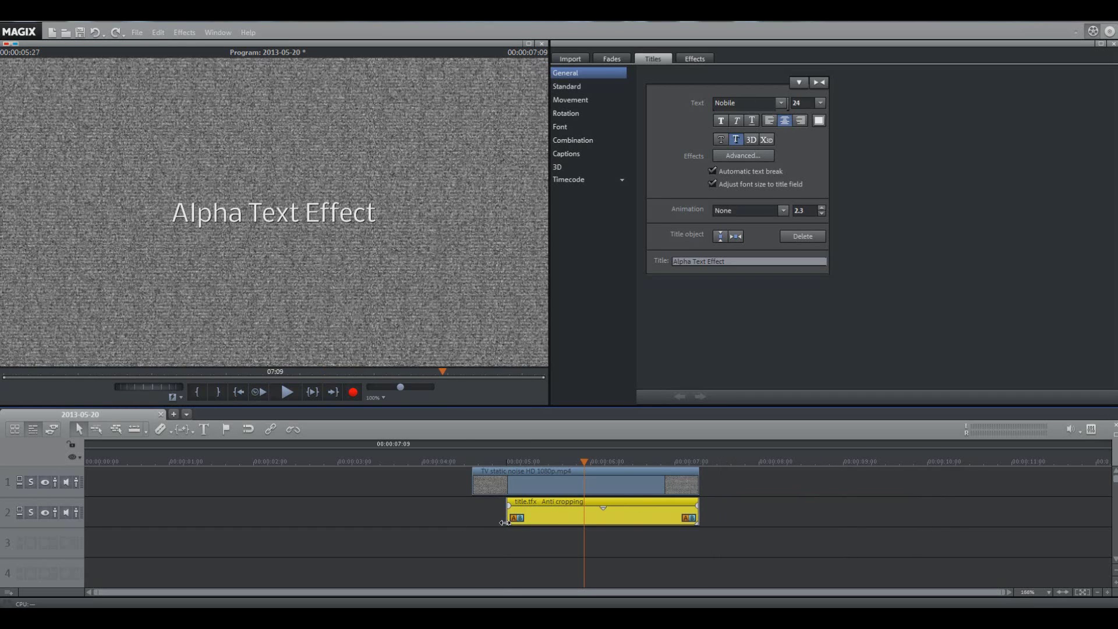
{"action": "left_click_drag", "start_coordinate": [507, 521], "coordinate": [472, 521]}
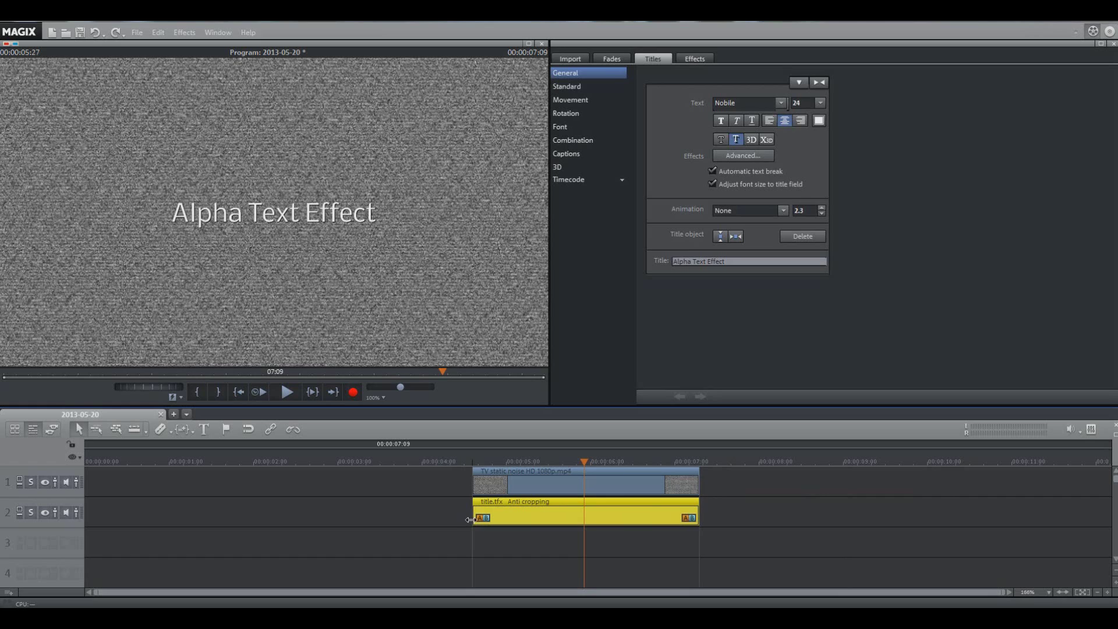
{"action": "left_click", "coordinate": [807, 103]}
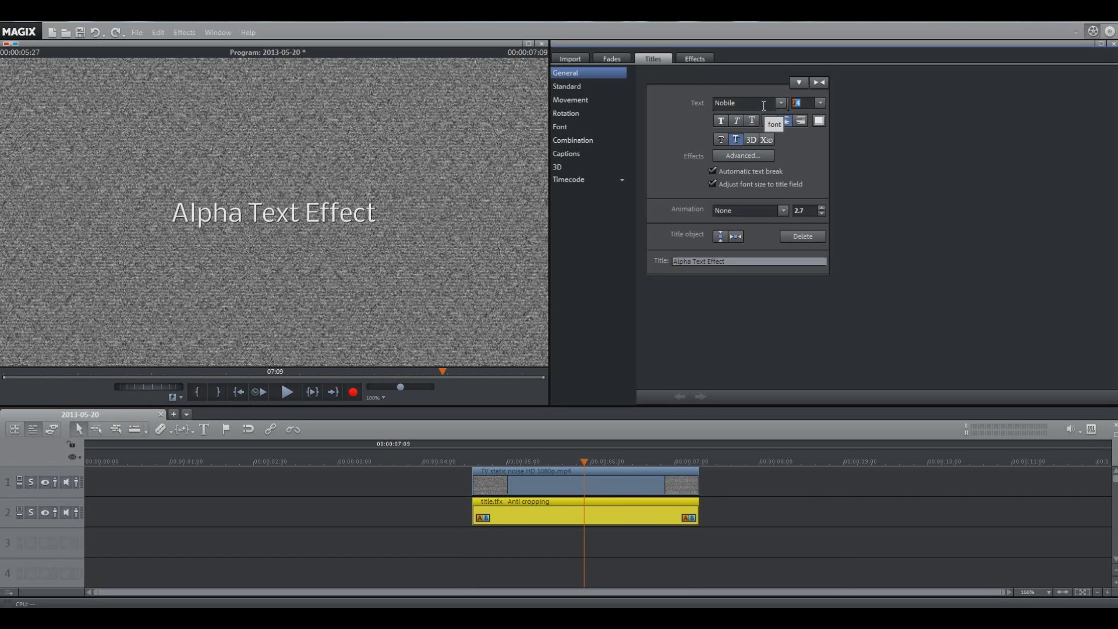
{"action": "type", "text": "40"}
{"action": "key", "text": "Return"}
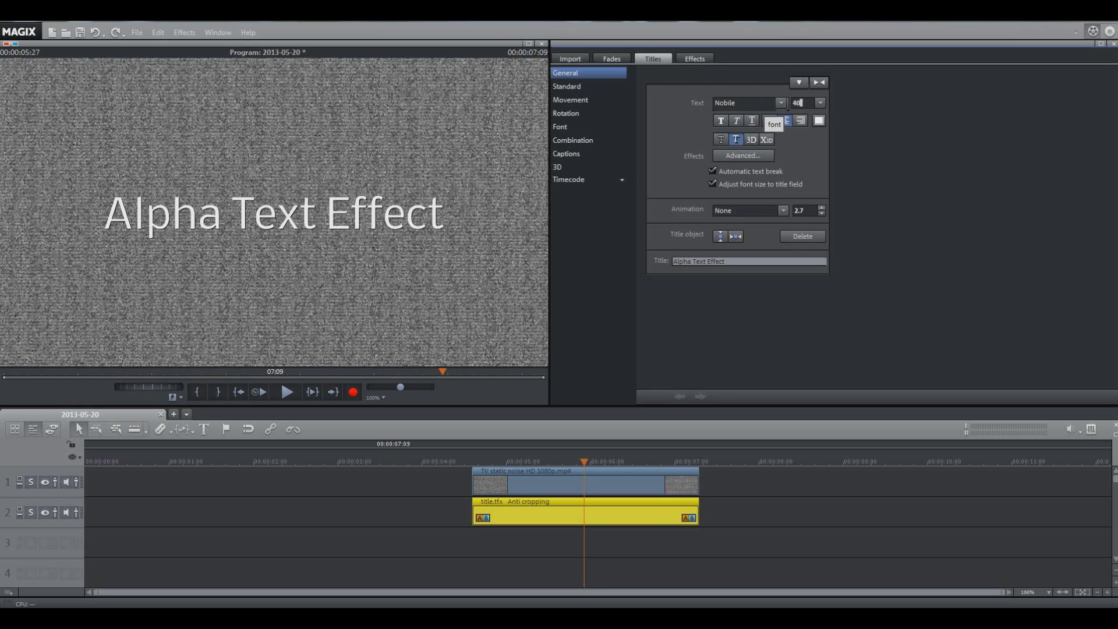
{"action": "left_click", "coordinate": [845, 505]}
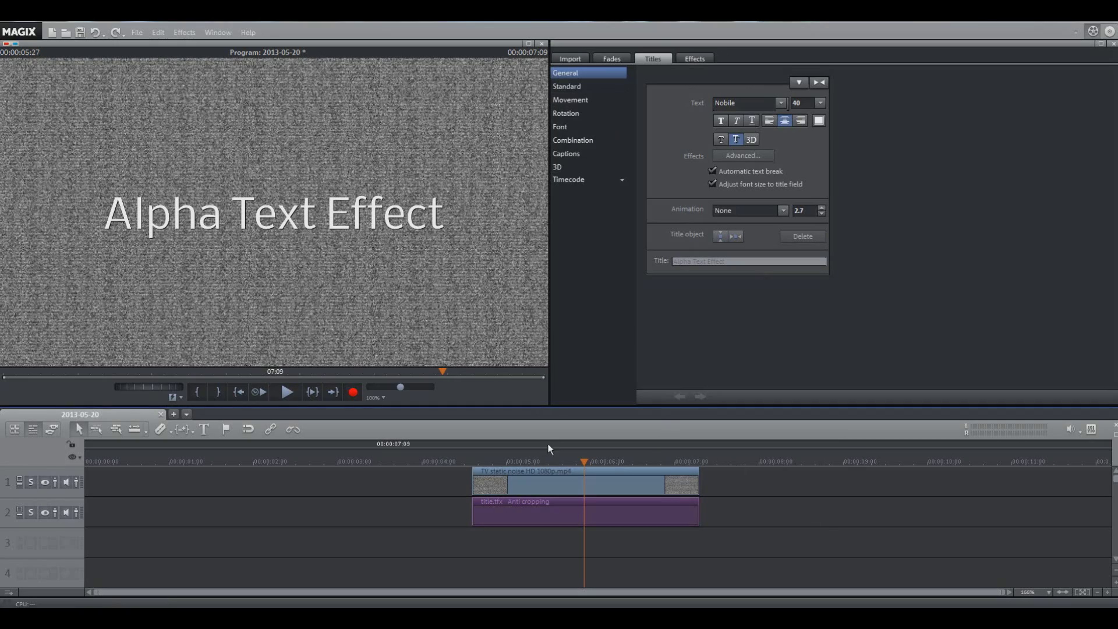
{"action": "left_click_drag", "start_coordinate": [512, 453], "coordinate": [657, 483]}
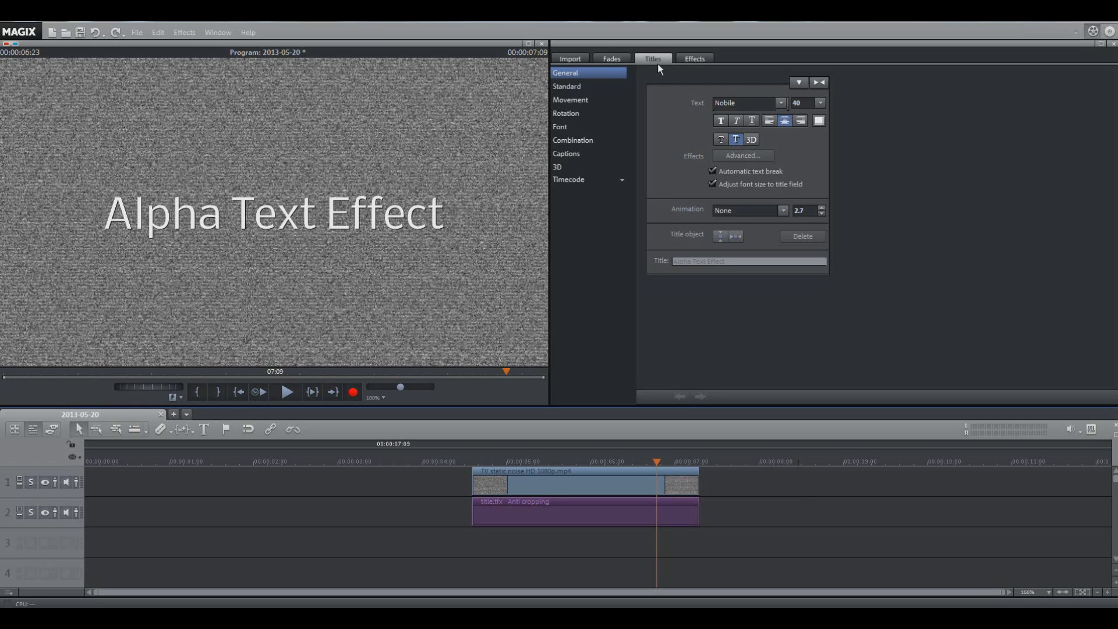
Step: Add Flame Effect.mp4 to track 3 and delete its audio
{"action": "left_click", "coordinate": [578, 56]}
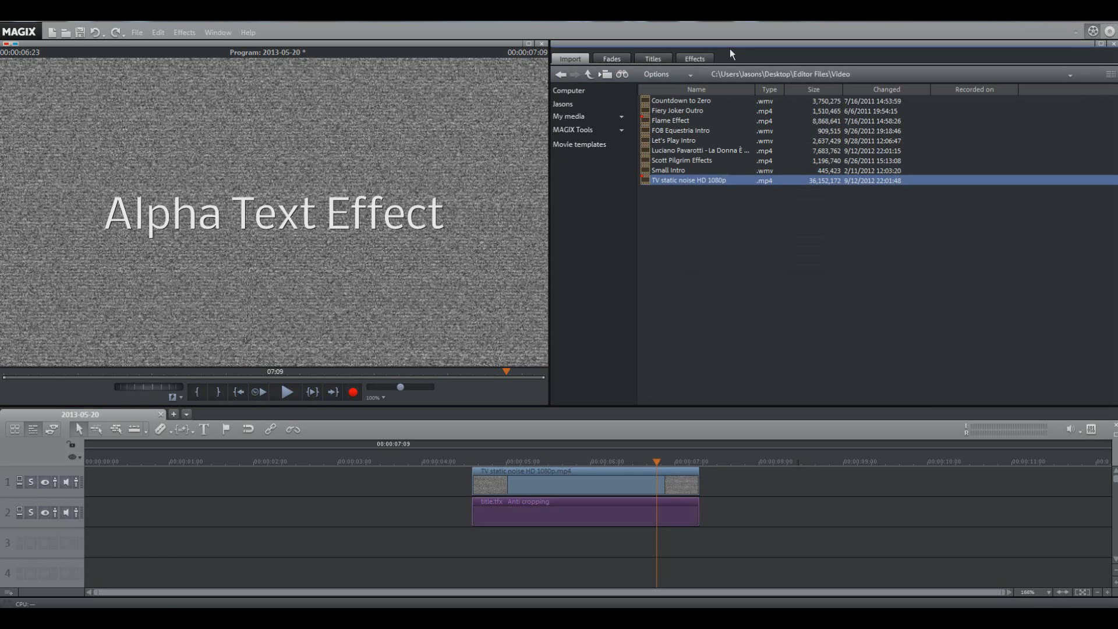
{"action": "left_click_drag", "start_coordinate": [681, 120], "coordinate": [490, 545]}
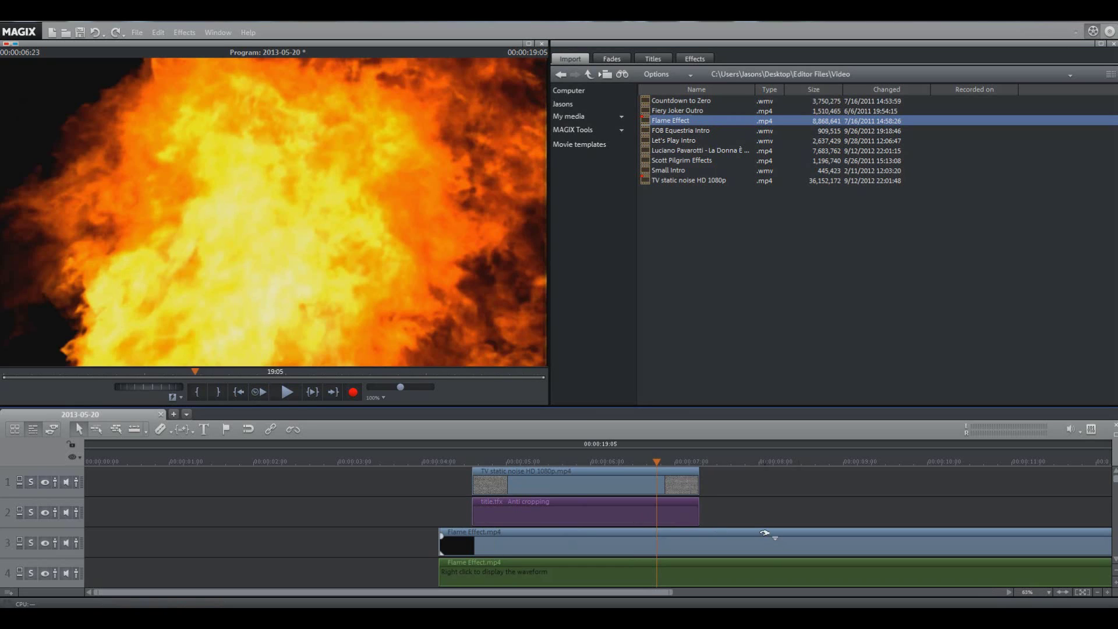
{"action": "left_click", "coordinate": [765, 532]}
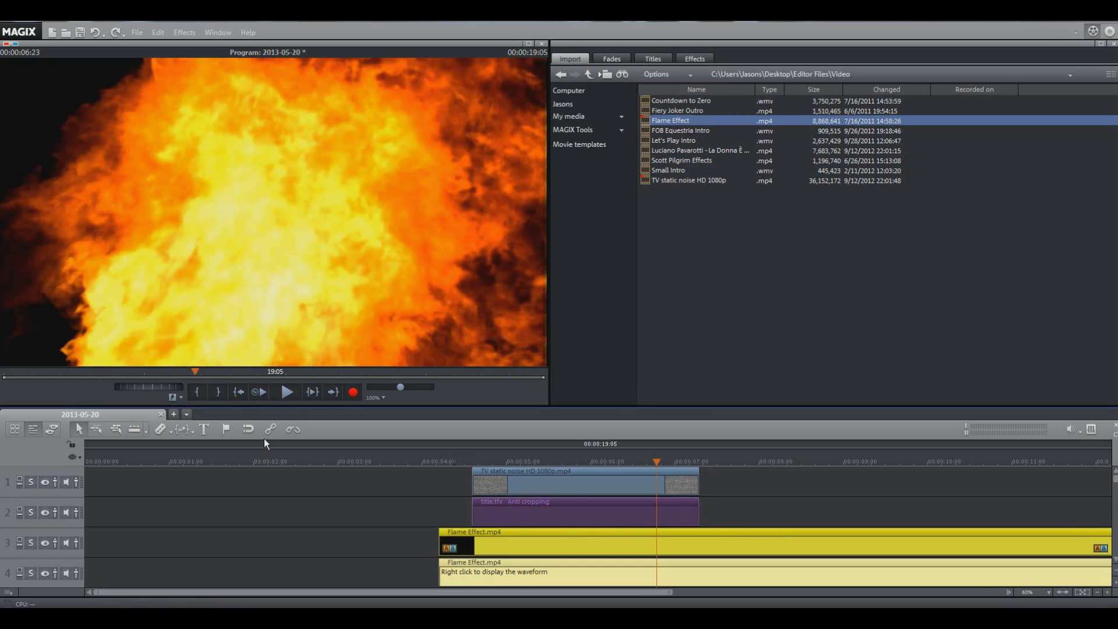
{"action": "left_click", "coordinate": [293, 430]}
{"action": "left_click", "coordinate": [593, 564]}
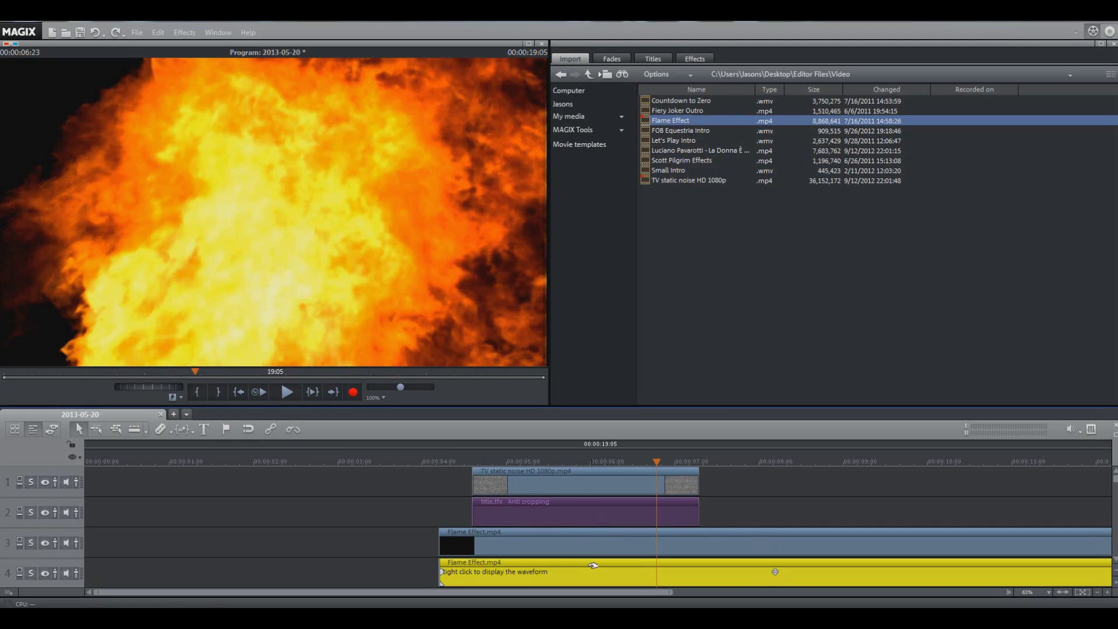
{"action": "key", "text": "Delete"}
Step: Split the flame clip at 8:00, delete the remainder, and trim its end to match the others
{"action": "left_click_drag", "start_coordinate": [451, 547], "coordinate": [482, 550]}
{"action": "left_click", "coordinate": [758, 460]}
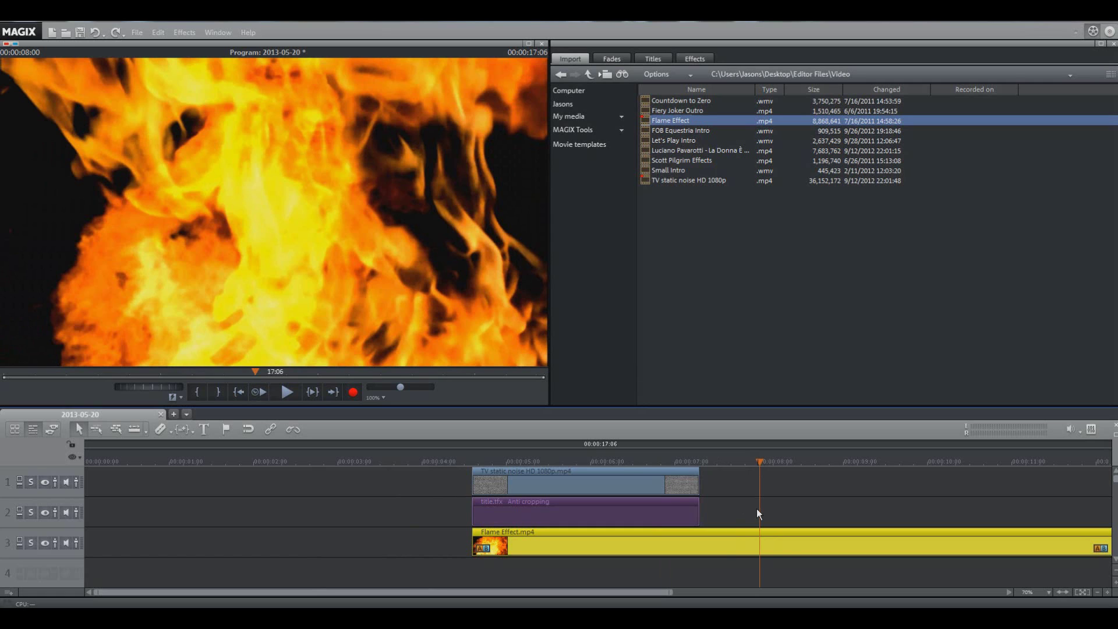
{"action": "key", "text": "t"}
{"action": "key", "text": "Delete"}
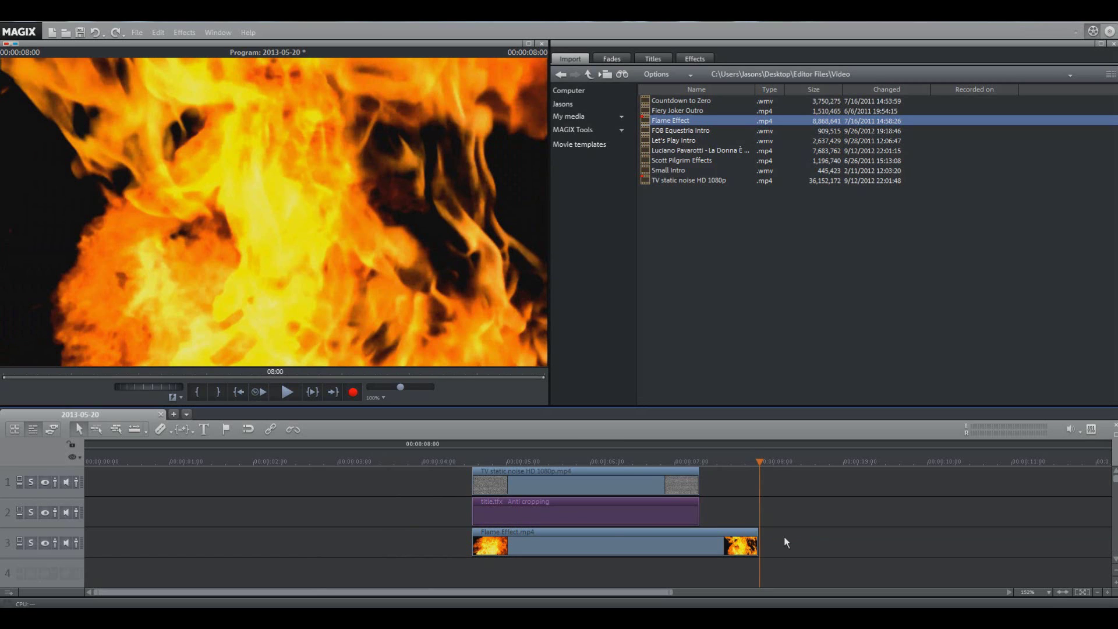
{"action": "left_click", "coordinate": [751, 552]}
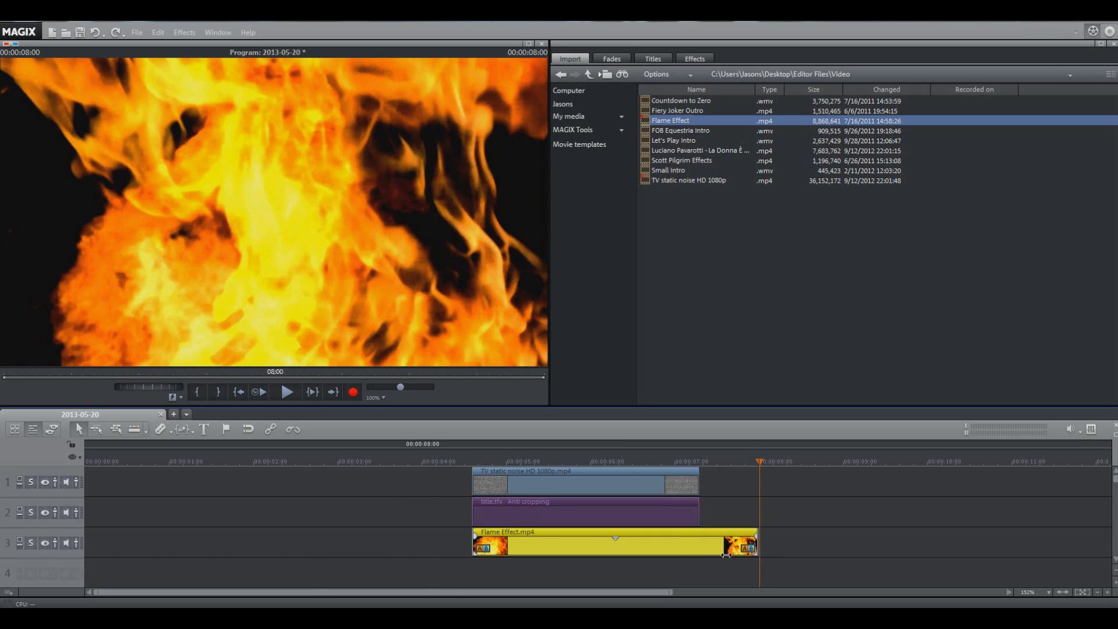
{"action": "left_click_drag", "start_coordinate": [755, 553], "coordinate": [697, 553]}
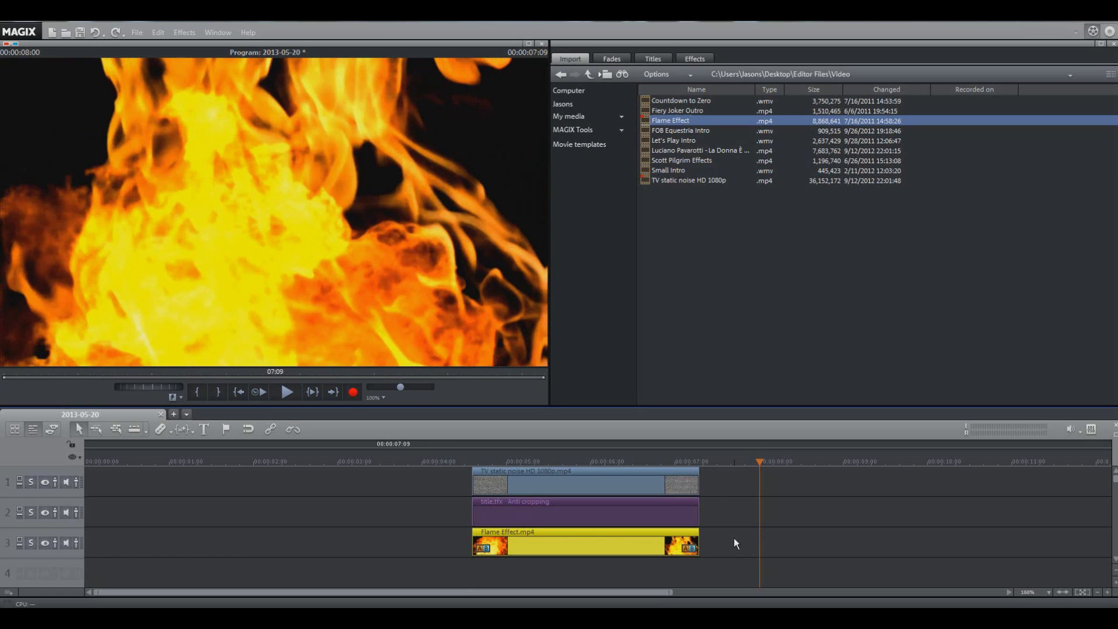
{"action": "left_click", "coordinate": [737, 531]}
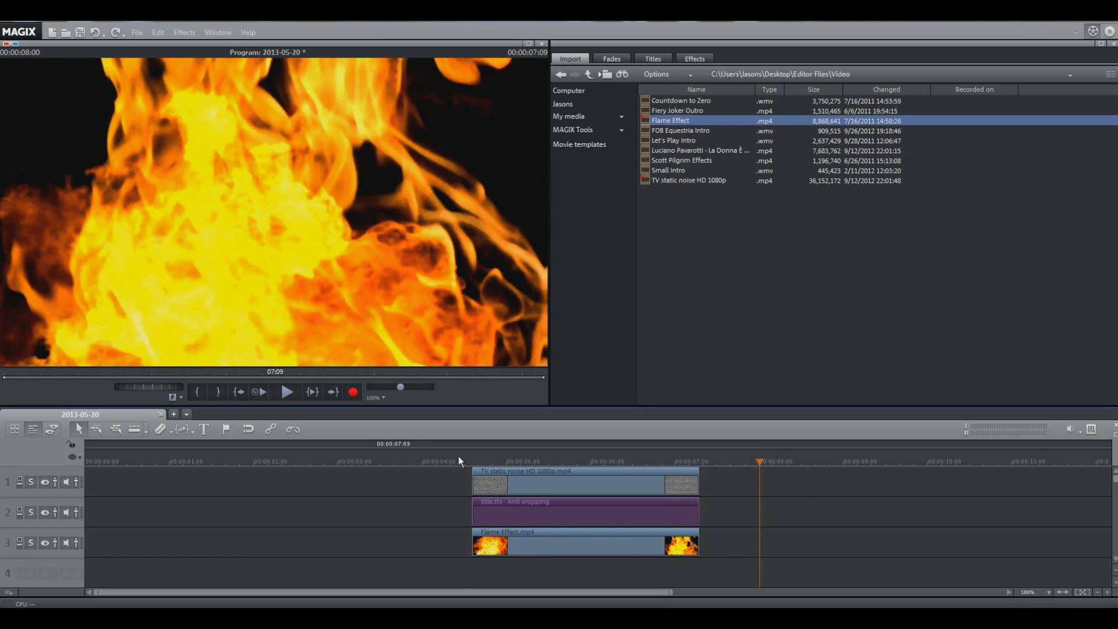
Step: Line the Flame Effect clip up beneath the title and static clips, checking the preview
{"action": "left_click_drag", "start_coordinate": [445, 456], "coordinate": [661, 490]}
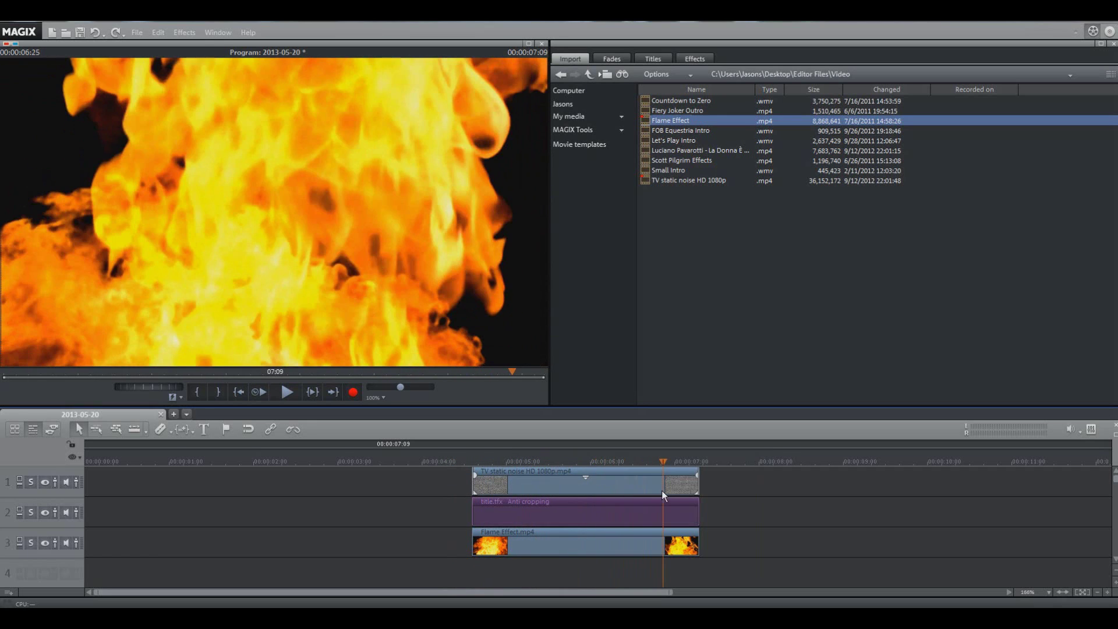
{"action": "left_click_drag", "start_coordinate": [664, 541], "coordinate": [729, 542]}
{"action": "left_click_drag", "start_coordinate": [465, 462], "coordinate": [521, 477]}
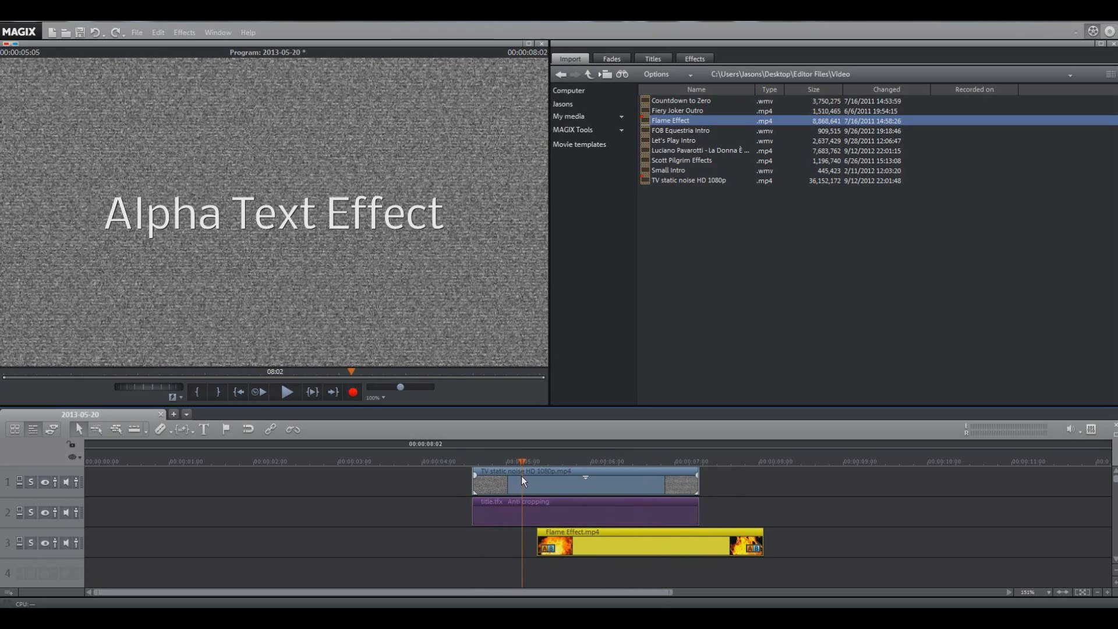
{"action": "left_click_drag", "start_coordinate": [614, 542], "coordinate": [551, 542]}
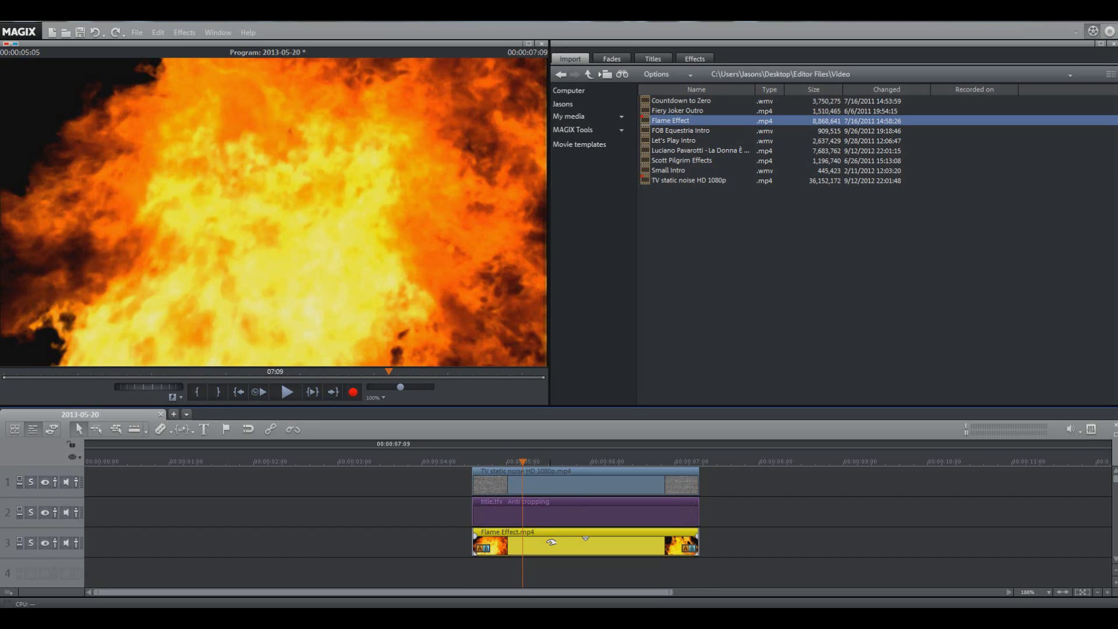
{"action": "left_click", "coordinate": [546, 511]}
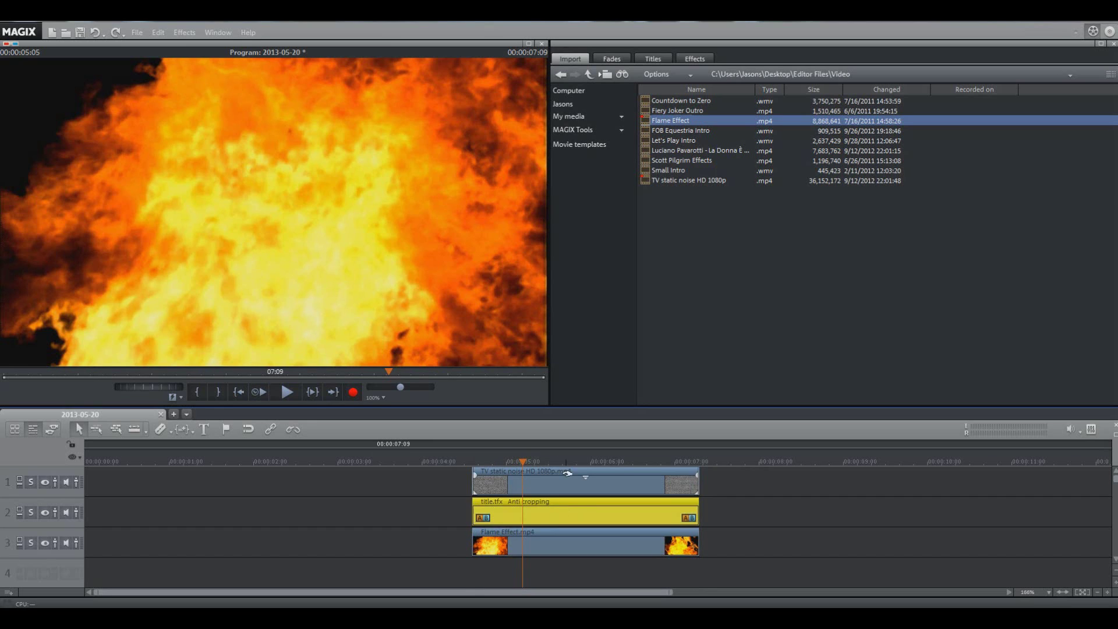
{"action": "left_click", "coordinate": [543, 478]}
{"action": "left_click_drag", "start_coordinate": [463, 456], "coordinate": [516, 473]}
{"action": "left_click", "coordinate": [777, 504]}
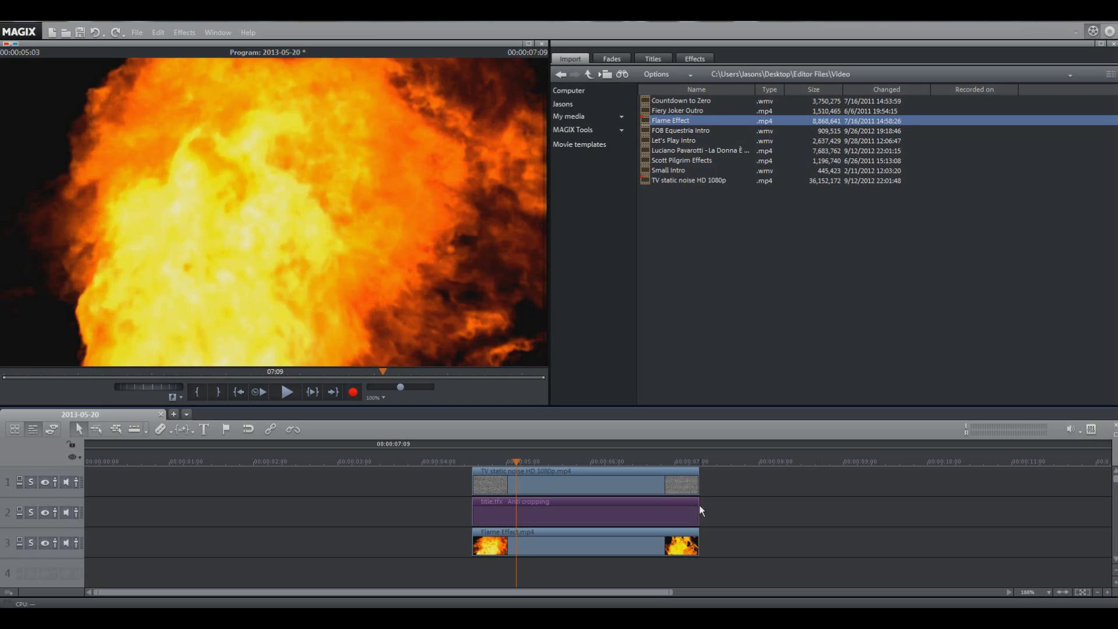
{"action": "left_click", "coordinate": [640, 518]}
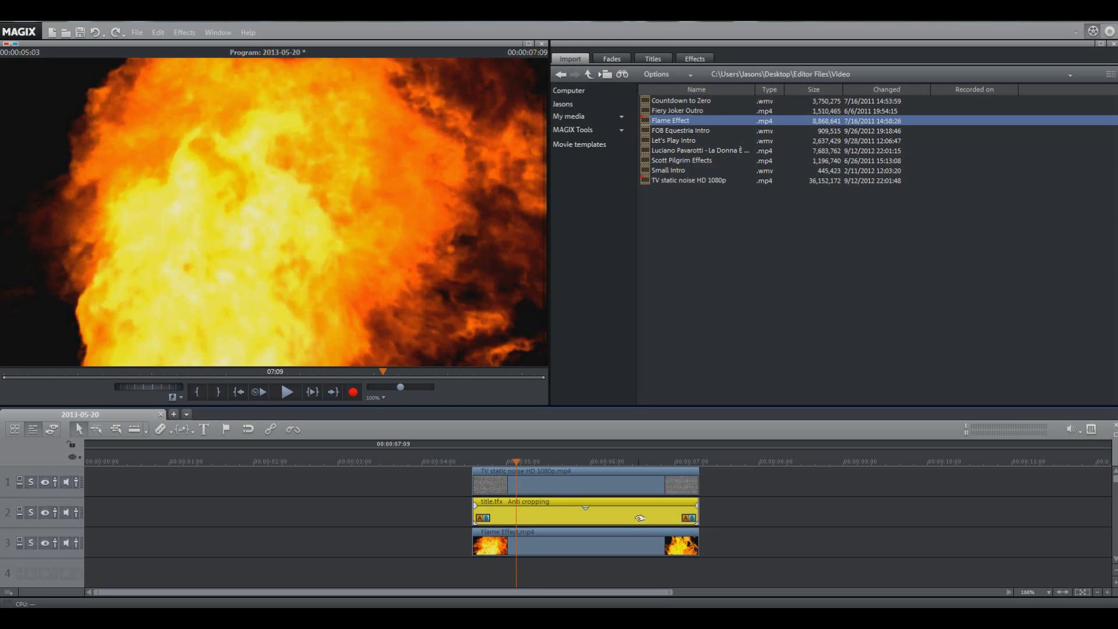
{"action": "left_click", "coordinate": [706, 58]}
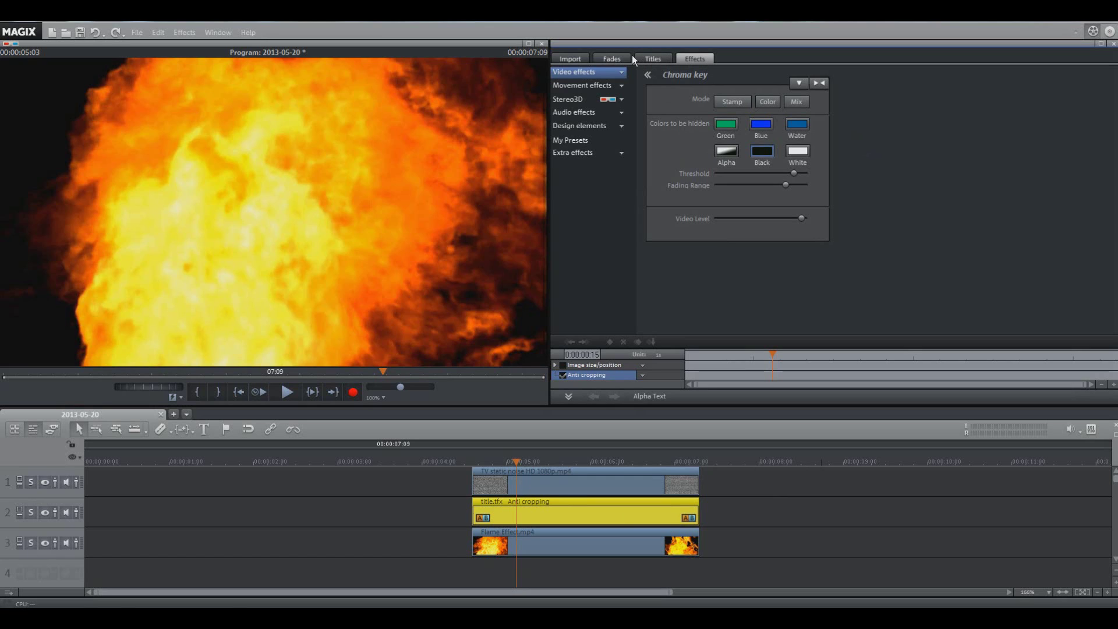
Step: Expand the Video effects list to reach the Chroma key settings
{"action": "left_click", "coordinate": [619, 72]}
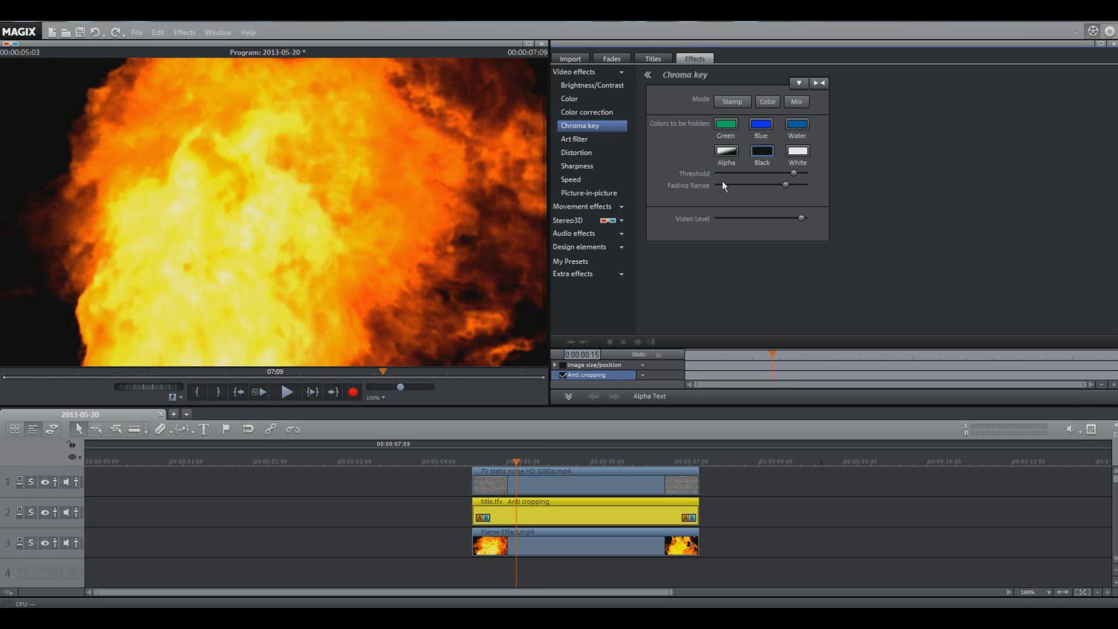
Step: Apply the Alpha chroma key to the title, raise Threshold Video 1 slightly, and check the preview
{"action": "left_click", "coordinate": [725, 149]}
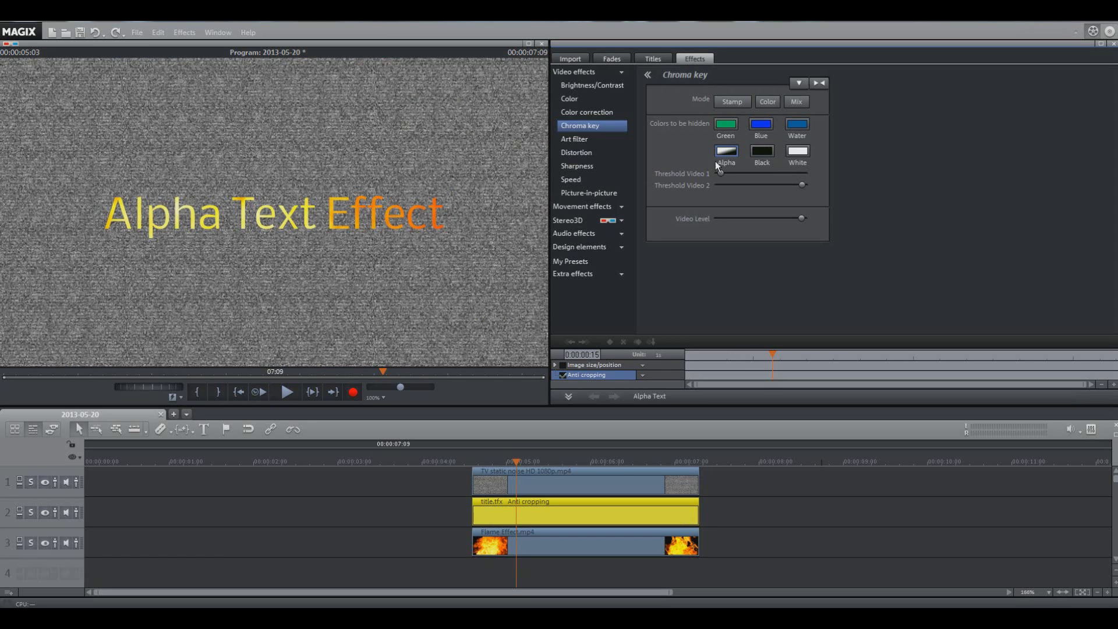
{"action": "left_click", "coordinate": [526, 457]}
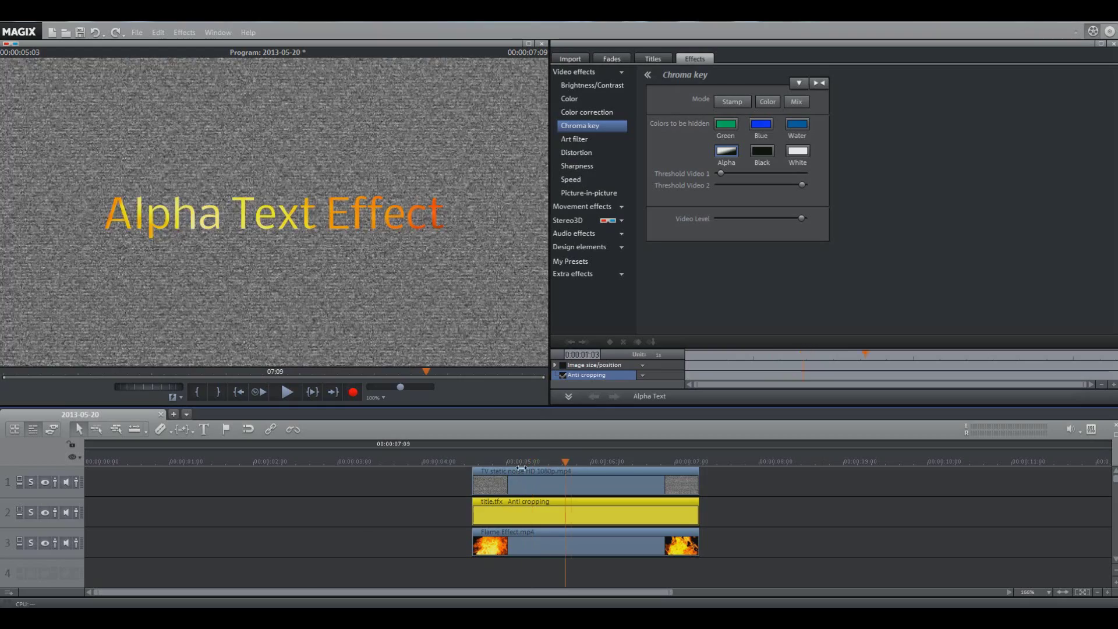
{"action": "left_click", "coordinate": [588, 461]}
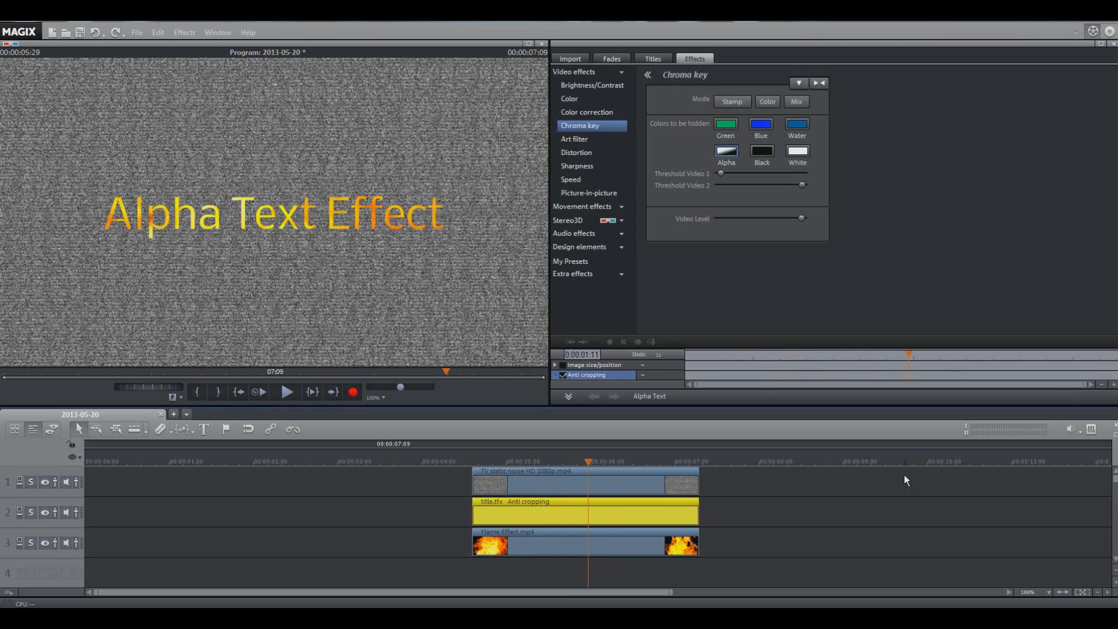
{"action": "left_click", "coordinate": [871, 525]}
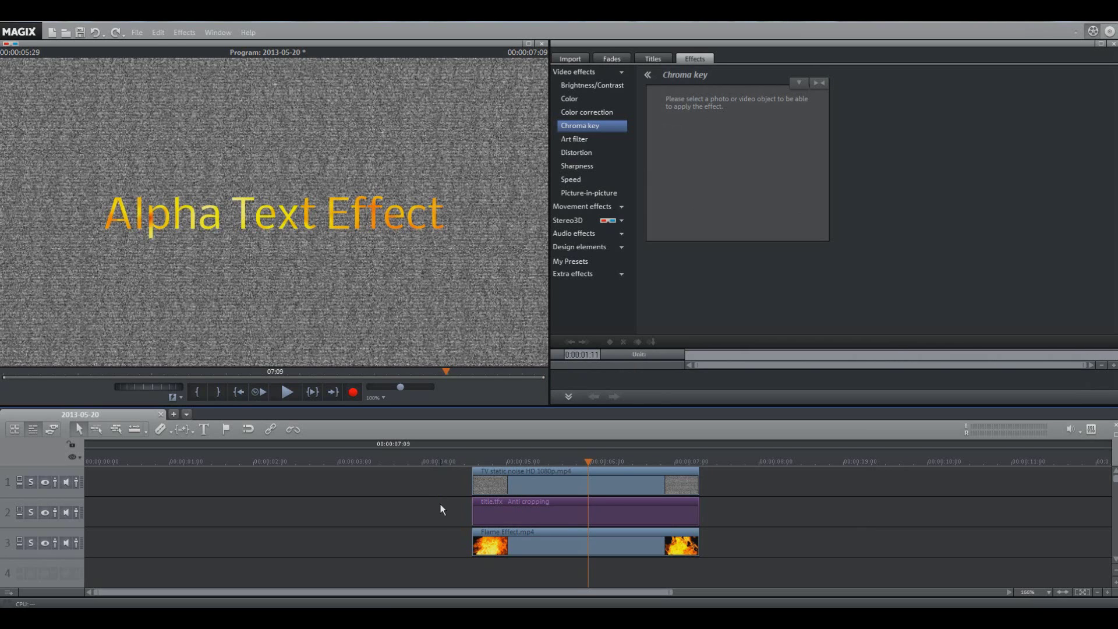
{"action": "left_click_drag", "start_coordinate": [469, 455], "coordinate": [562, 499]}
{"action": "left_click", "coordinate": [562, 500]}
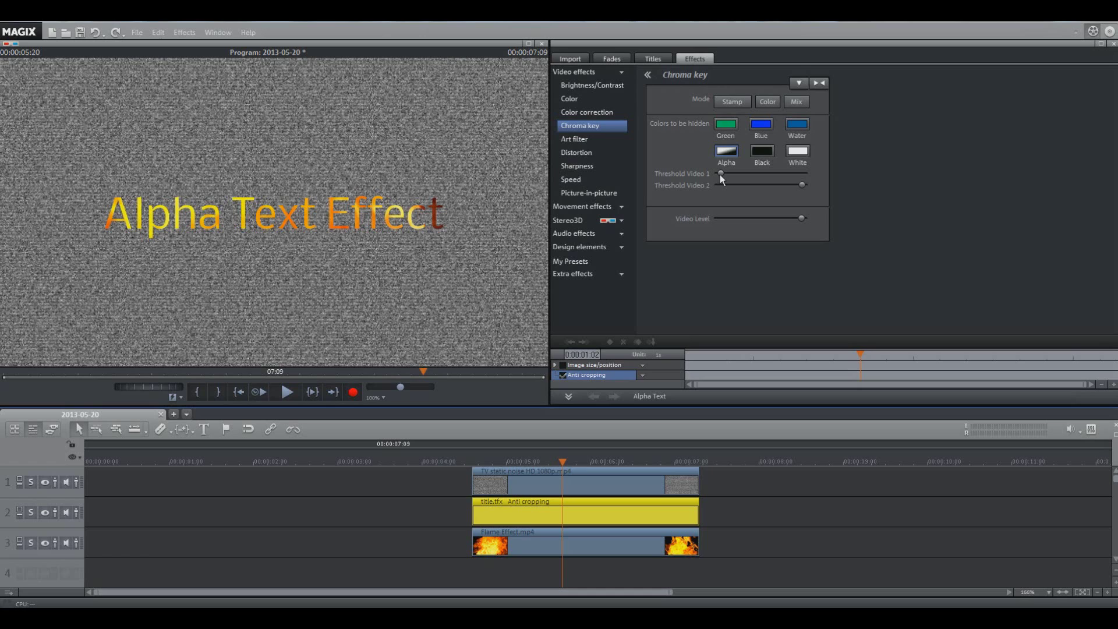
{"action": "left_click_drag", "start_coordinate": [720, 175], "coordinate": [819, 214]}
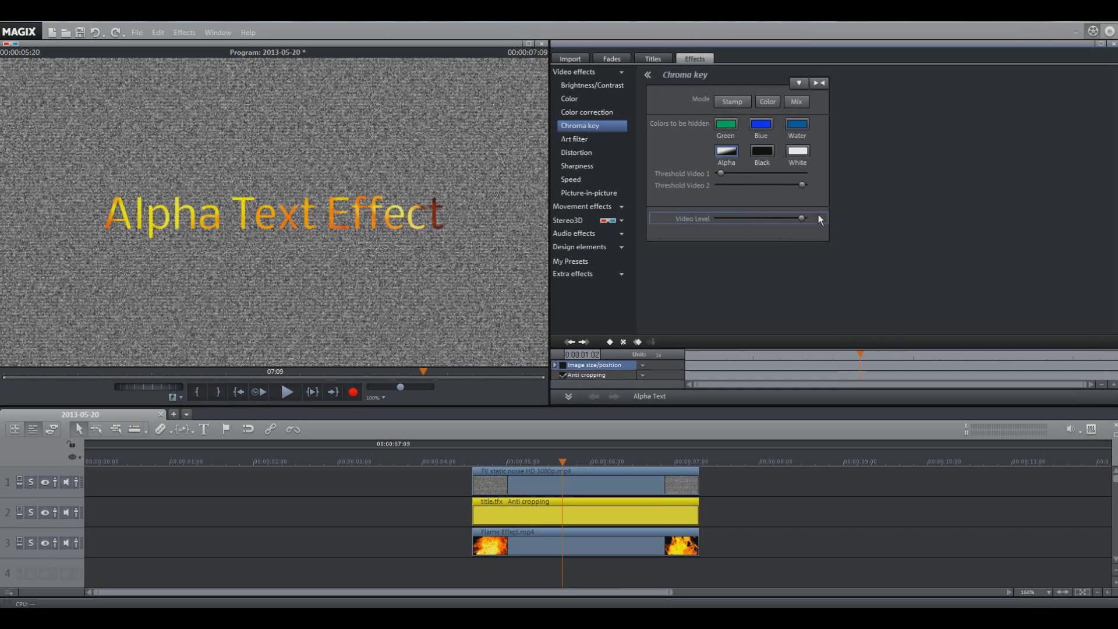
{"action": "left_click", "coordinate": [775, 512]}
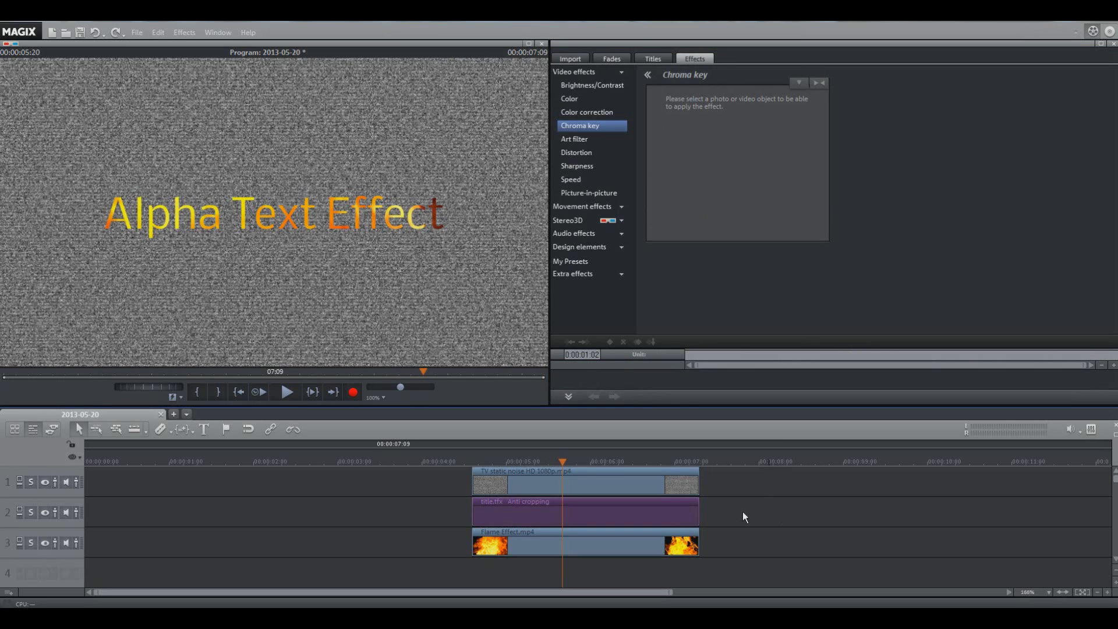
Step: Swap the title key's Threshold Video 1 and 2 sliders and review playback around 5:10
{"action": "left_click", "coordinate": [660, 505]}
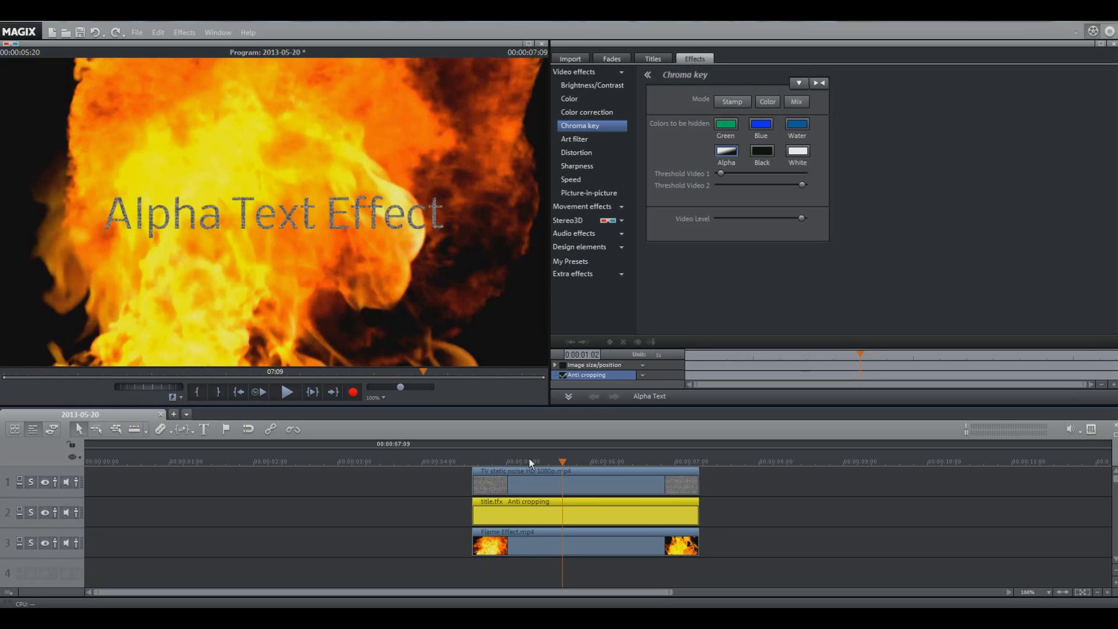
{"action": "left_click", "coordinate": [583, 491]}
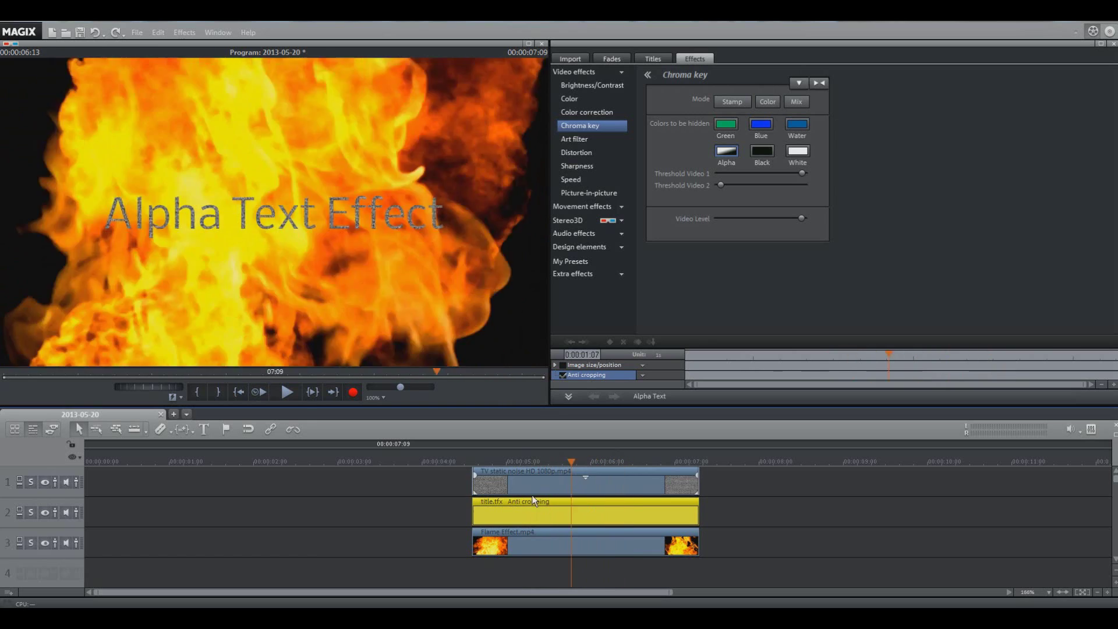
{"action": "left_click", "coordinate": [579, 505]}
{"action": "key", "text": "space"}
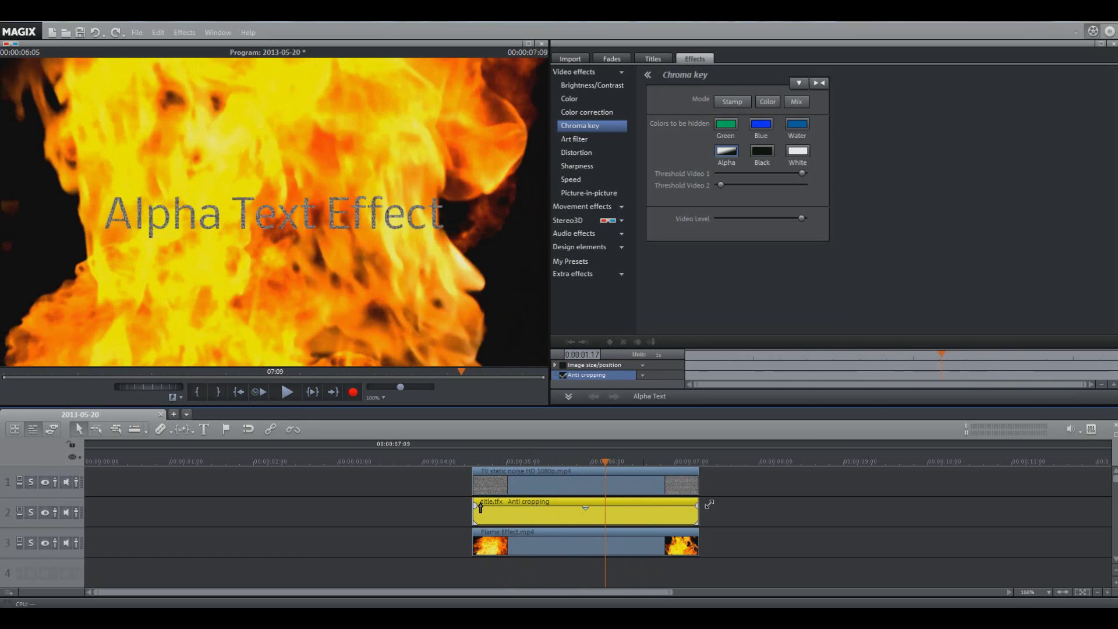
{"action": "left_click", "coordinate": [708, 502]}
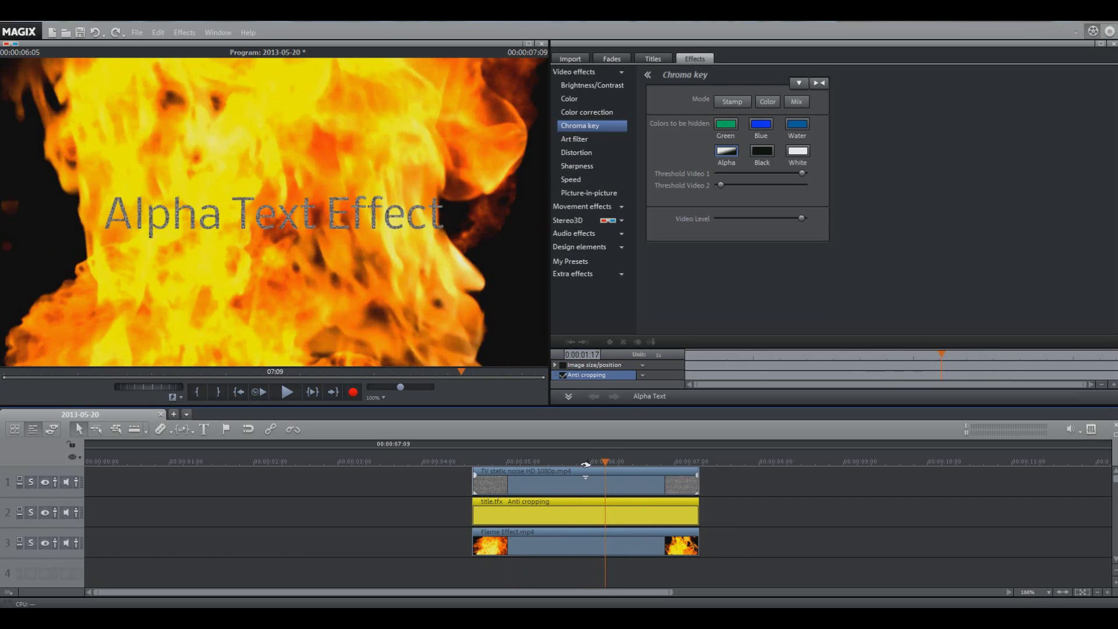
{"action": "left_click", "coordinate": [519, 462]}
{"action": "left_click", "coordinate": [534, 462]}
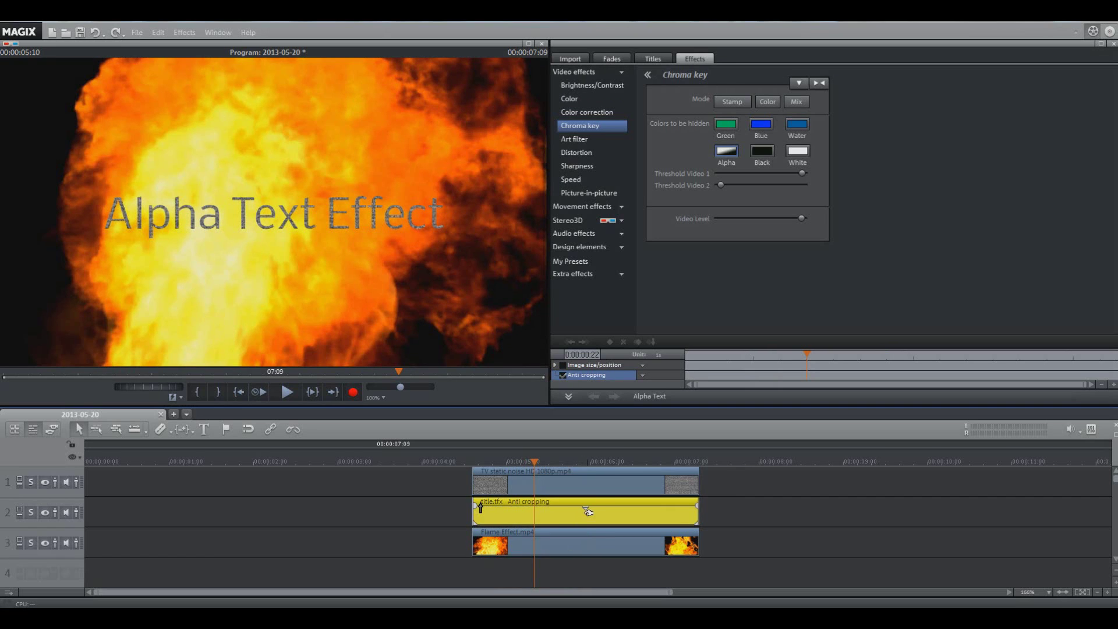
Step: Drop a Default title on track 2 after the first group and cut it short at the playhead
{"action": "left_click", "coordinate": [648, 58]}
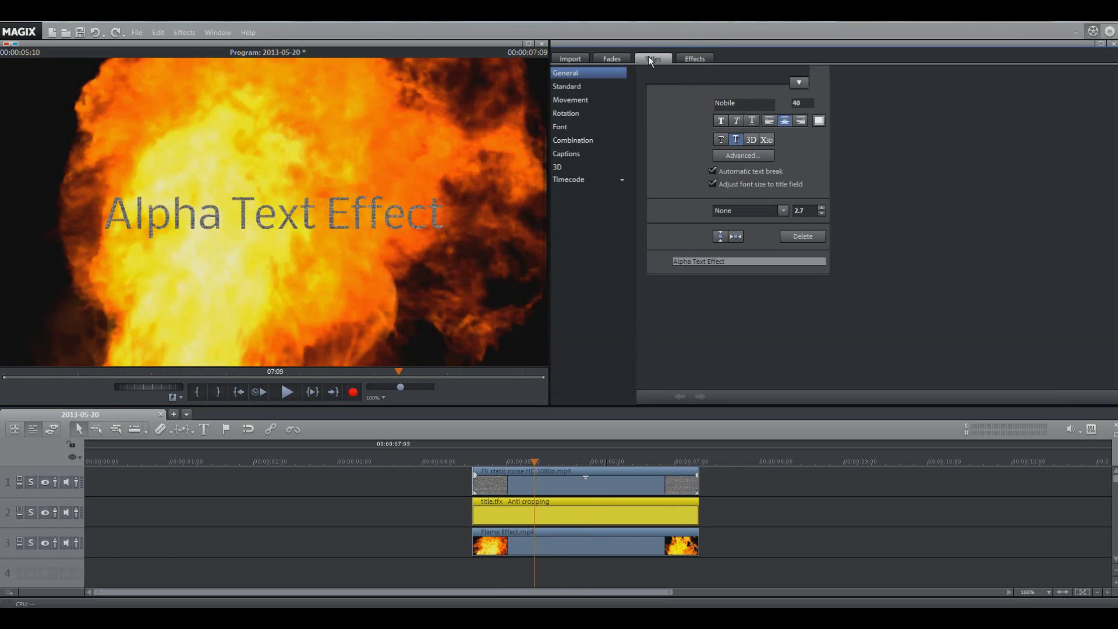
{"action": "left_click", "coordinate": [585, 86]}
{"action": "left_click_drag", "start_coordinate": [803, 86], "coordinate": [771, 515]}
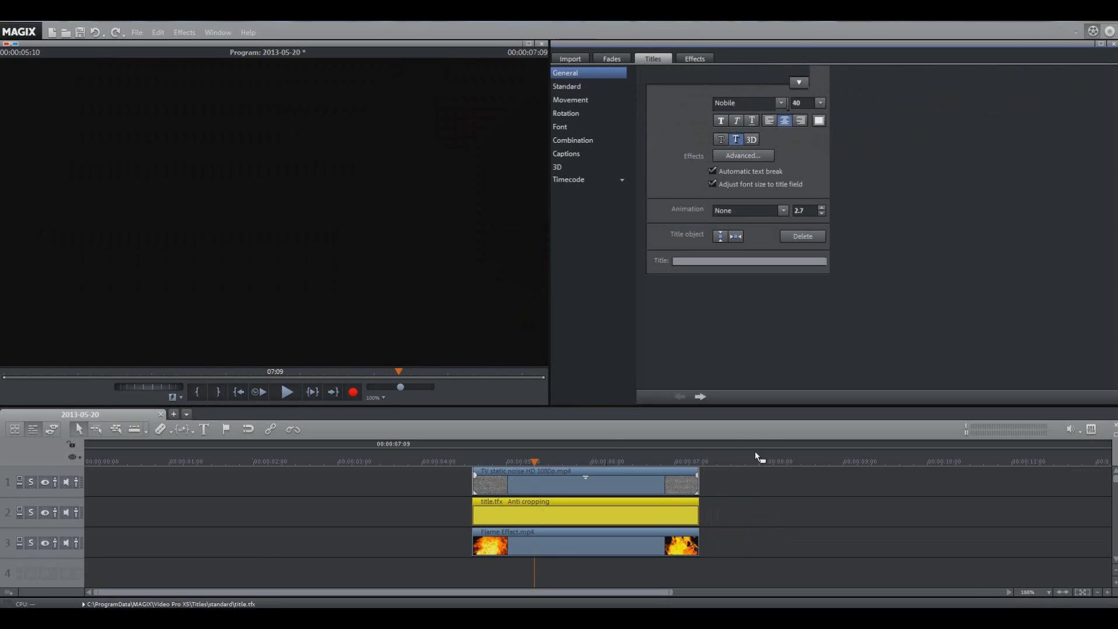
{"action": "key", "text": "space"}
{"action": "key", "text": "space"}
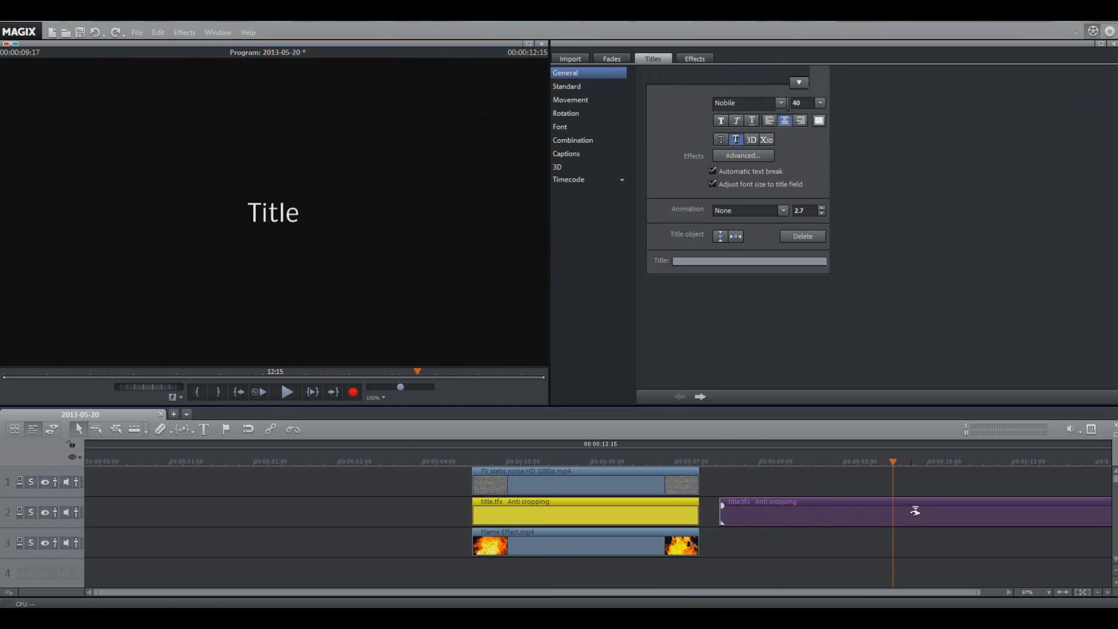
{"action": "left_click", "coordinate": [916, 511]}
{"action": "key", "text": "t"}
{"action": "key", "text": "Delete"}
Step: Change the second title's text to 'Alpha Text Effect 2'
{"action": "double_click", "coordinate": [864, 519]}
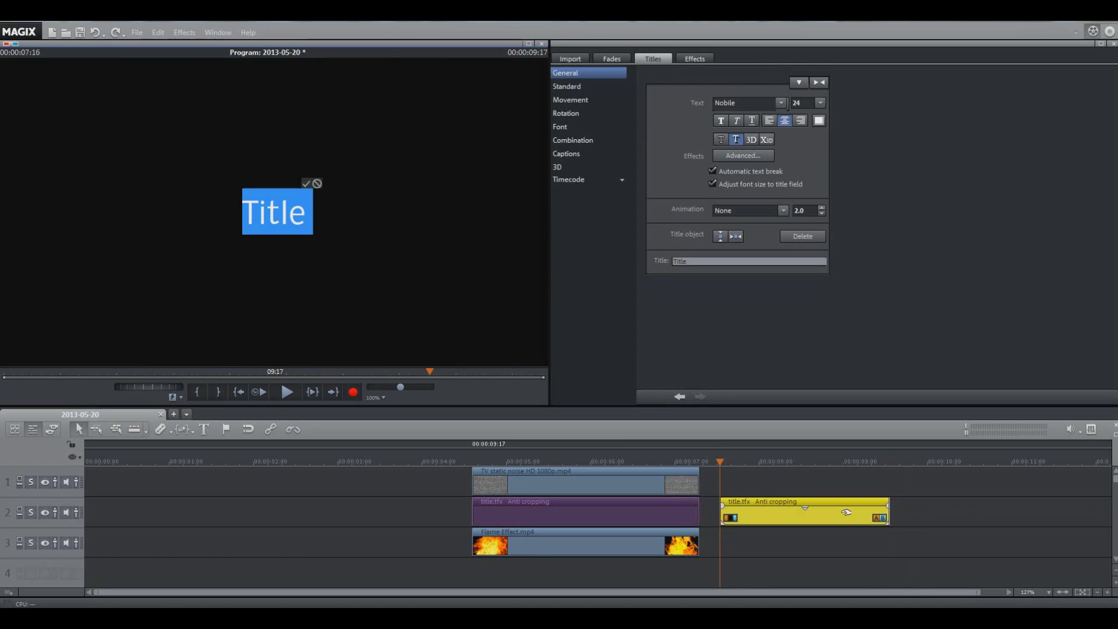
{"action": "type", "text": "Alpha"}
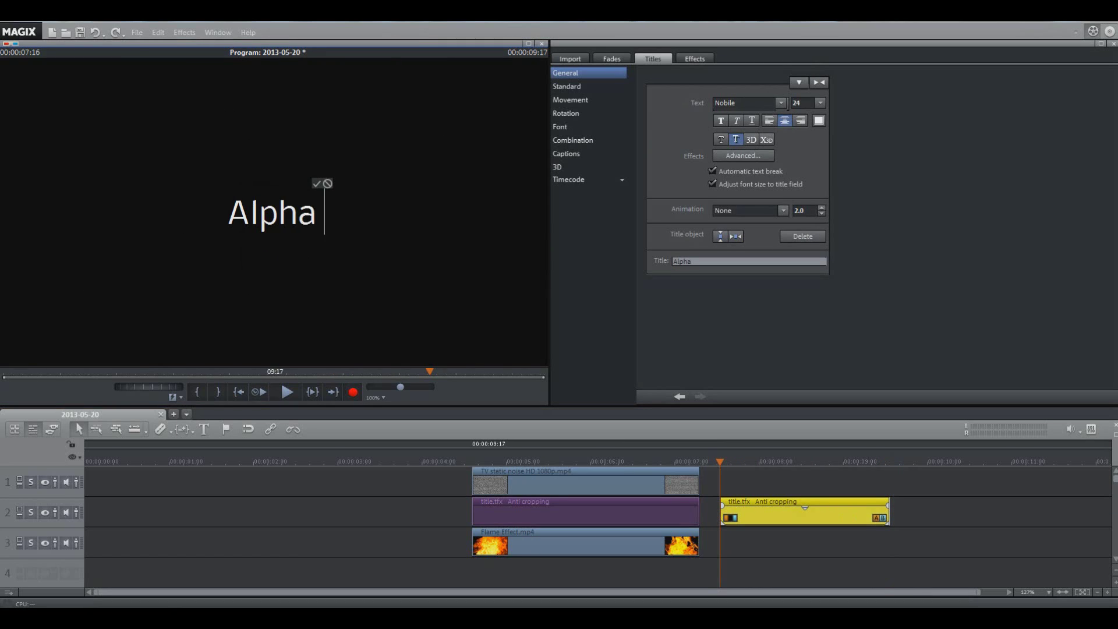
{"action": "key", "text": "ctrl+a"}
{"action": "type", "text": "Text Effect"}
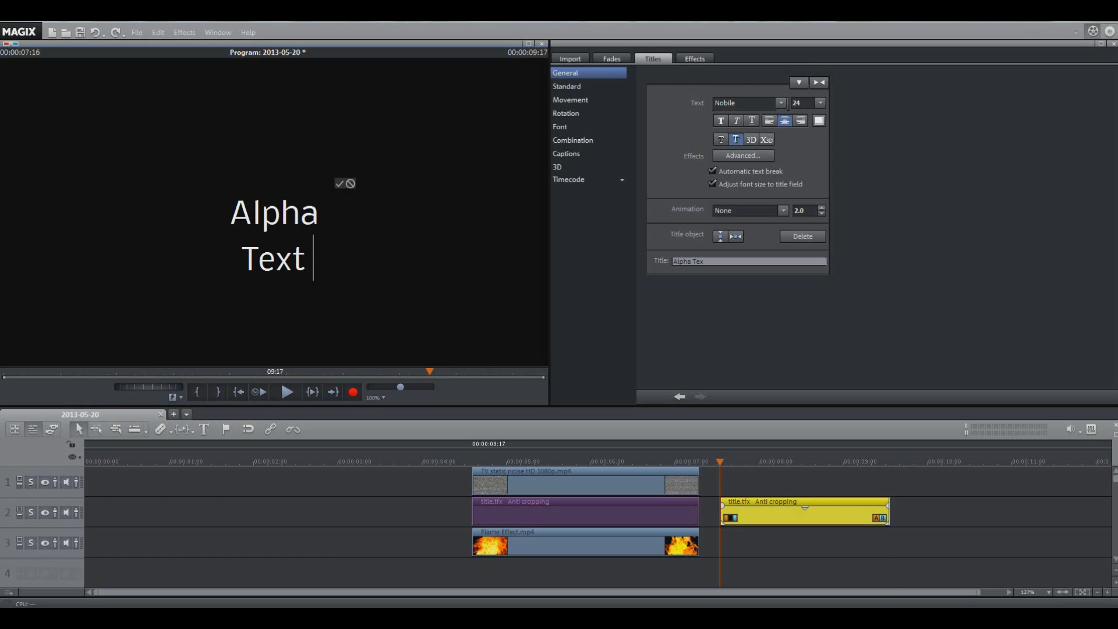
{"action": "type", "text": " 2"}
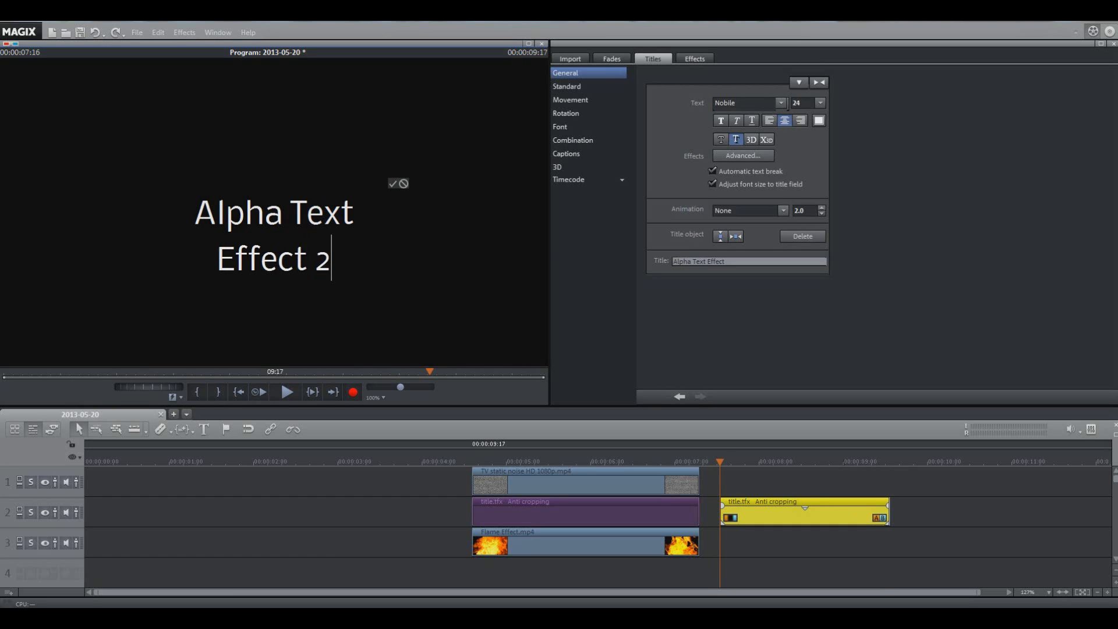
{"action": "left_click", "coordinate": [820, 550]}
Step: Copy the TV static and Flame Effect clips and paste them at the second title's start
{"action": "left_click", "coordinate": [607, 470]}
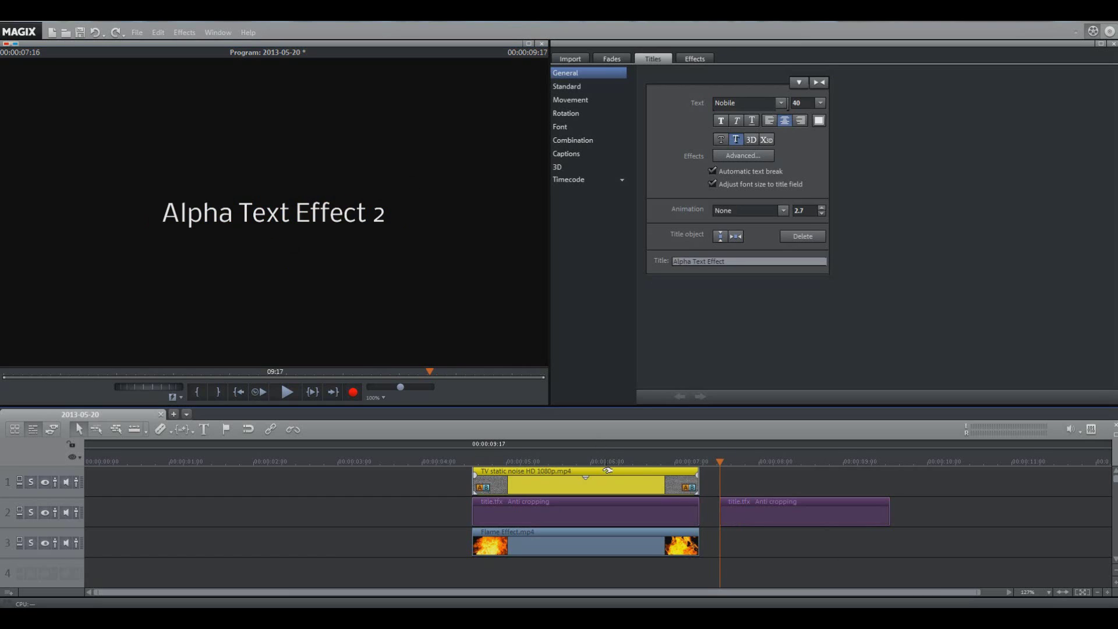
{"action": "key", "text": "ctrl+c"}
{"action": "left_click", "coordinate": [753, 472]}
{"action": "key", "text": "ctrl+v"}
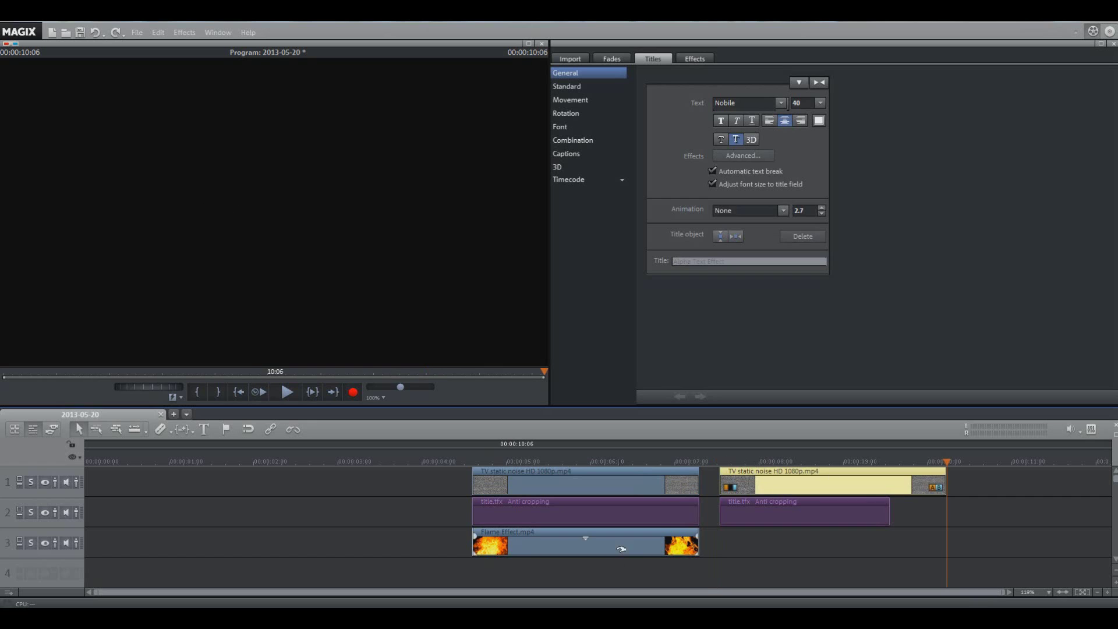
{"action": "left_click", "coordinate": [620, 547]}
{"action": "left_click", "coordinate": [735, 554]}
{"action": "left_click", "coordinate": [718, 456]}
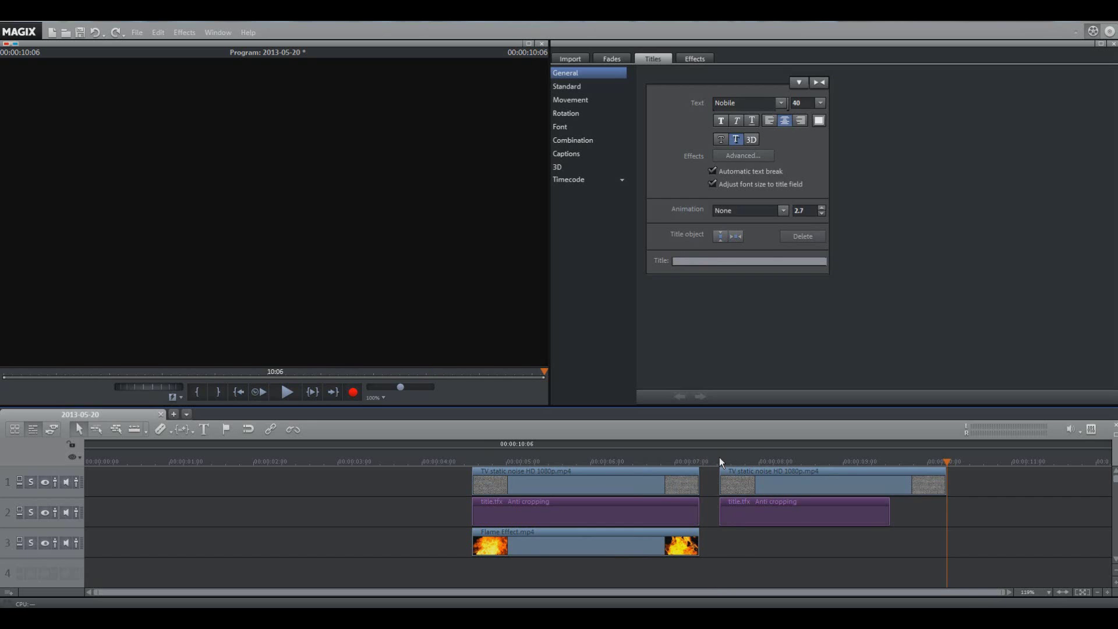
{"action": "key", "text": "ctrl+v"}
Step: Stretch the second title to the pasted clips, set its size to 40, and move the first group to the start
{"action": "left_click", "coordinate": [892, 515]}
{"action": "left_click_drag", "start_coordinate": [891, 515], "coordinate": [944, 516]}
{"action": "left_click", "coordinate": [785, 457]}
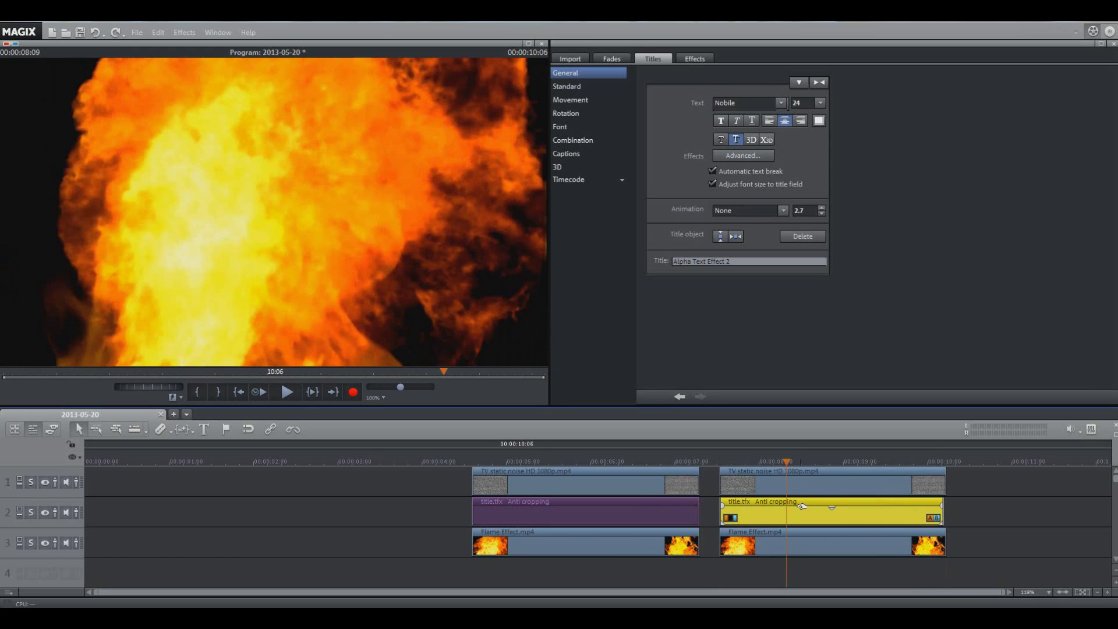
{"action": "left_click", "coordinate": [788, 102]}
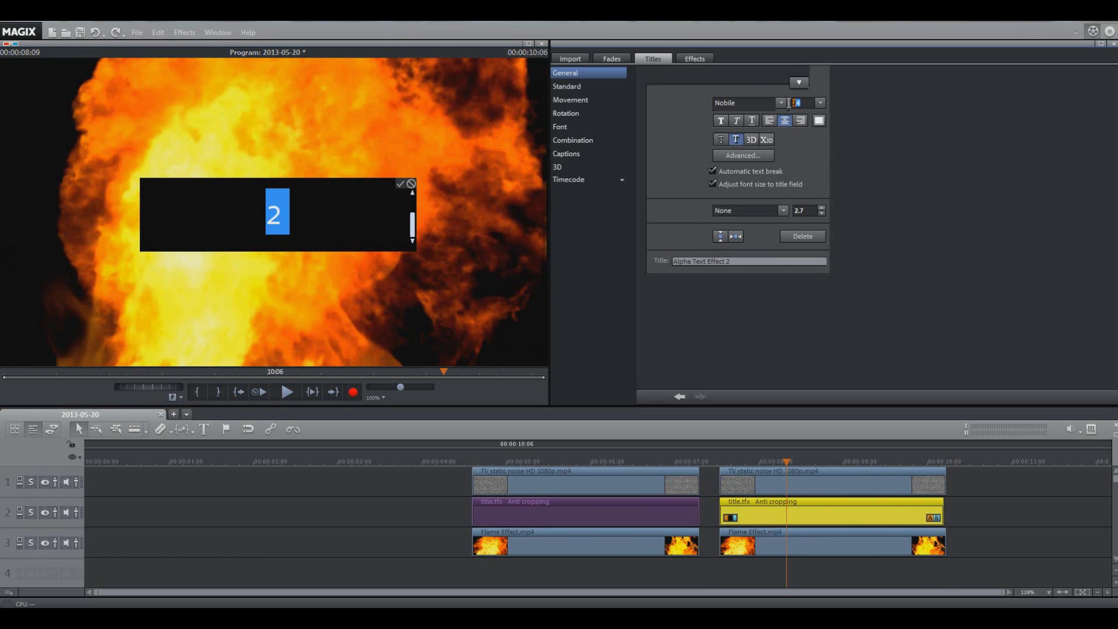
{"action": "type", "text": "40"}
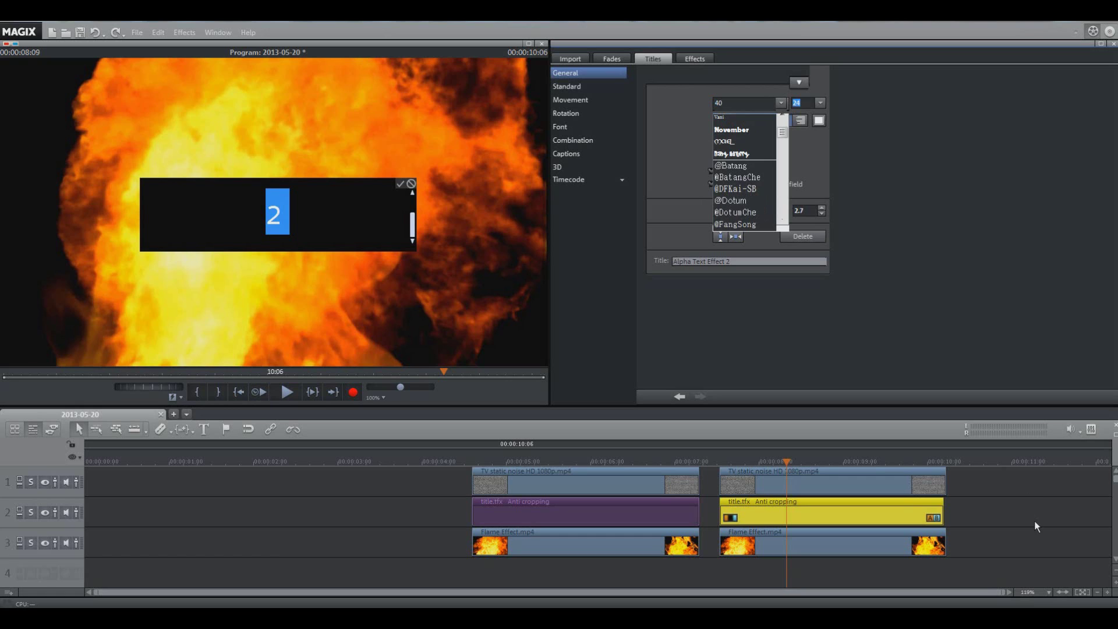
{"action": "left_click", "coordinate": [1034, 520]}
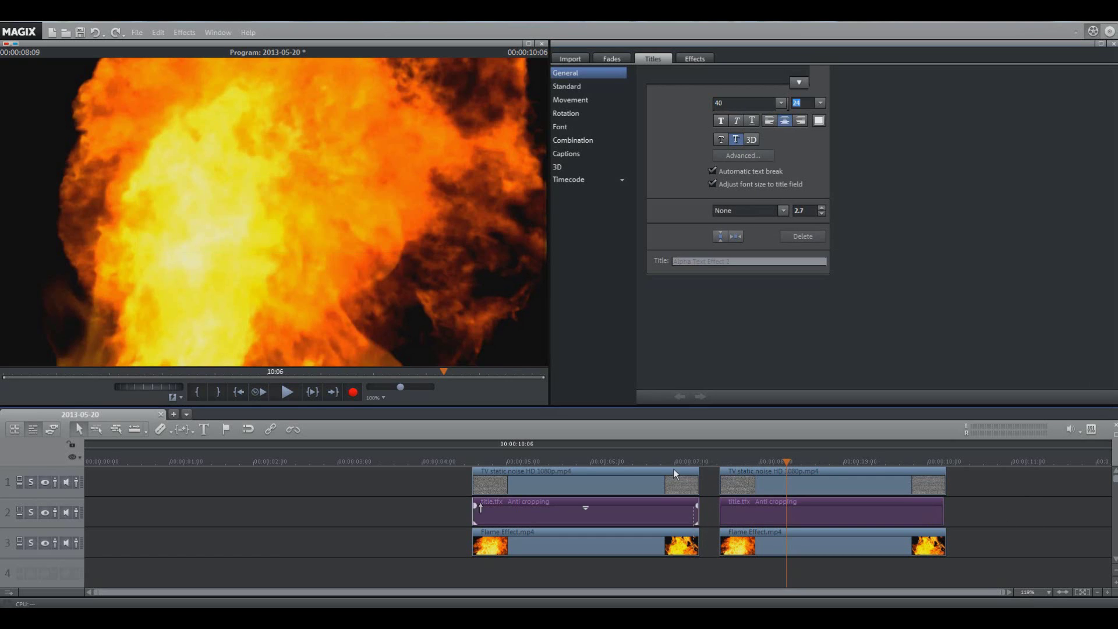
{"action": "left_click_drag", "start_coordinate": [673, 469], "coordinate": [319, 469]}
Step: Slide the second clip group left toward the first and extend its title to end with its clips
{"action": "left_click", "coordinate": [589, 483]}
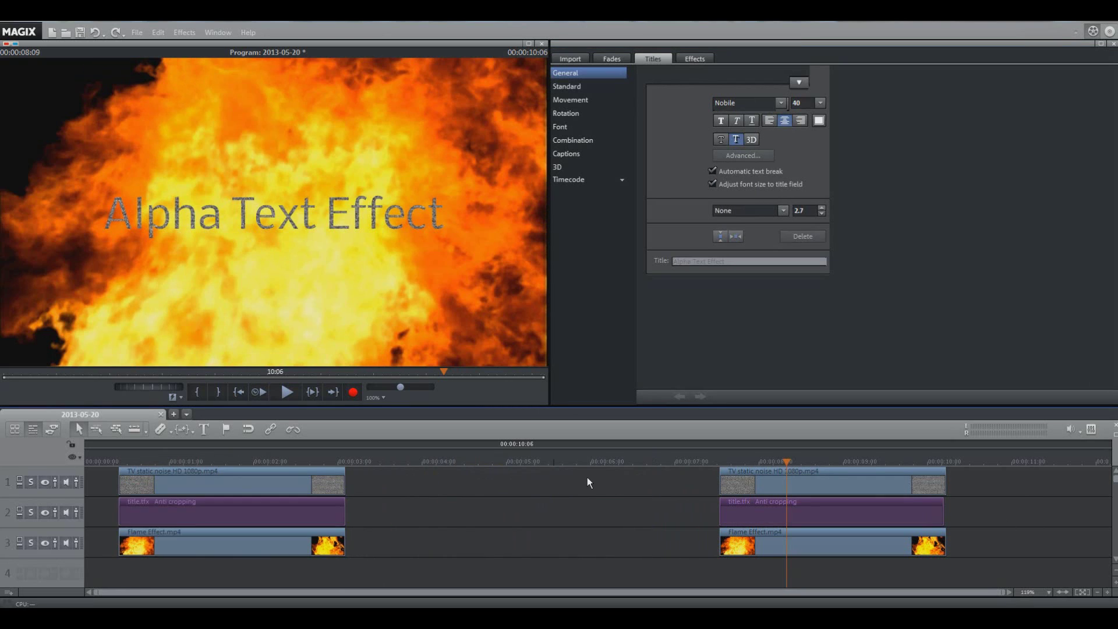
{"action": "left_click_drag", "start_coordinate": [692, 483], "coordinate": [891, 563]}
{"action": "left_click_drag", "start_coordinate": [832, 483], "coordinate": [614, 483]}
{"action": "left_click", "coordinate": [785, 489]}
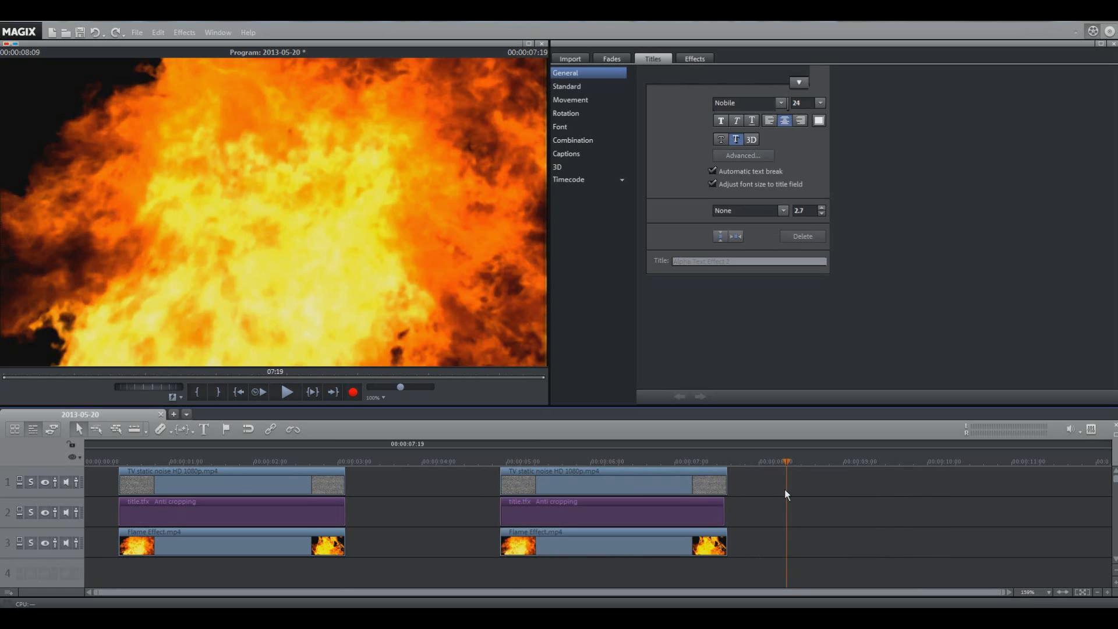
{"action": "left_click_drag", "start_coordinate": [725, 521], "coordinate": [727, 520]}
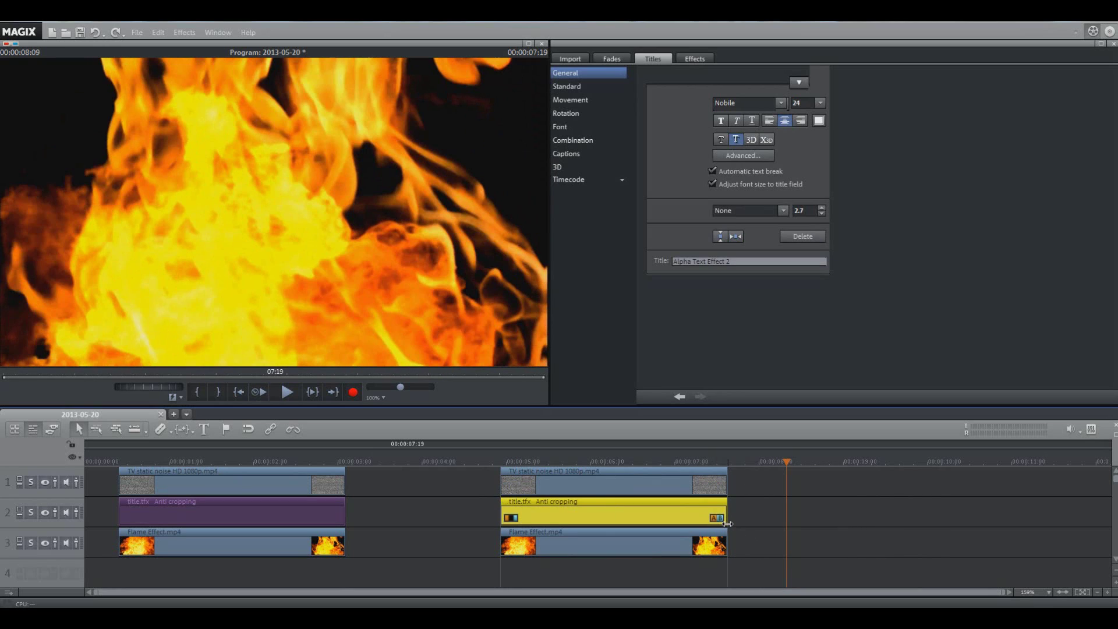
{"action": "left_click", "coordinate": [751, 516]}
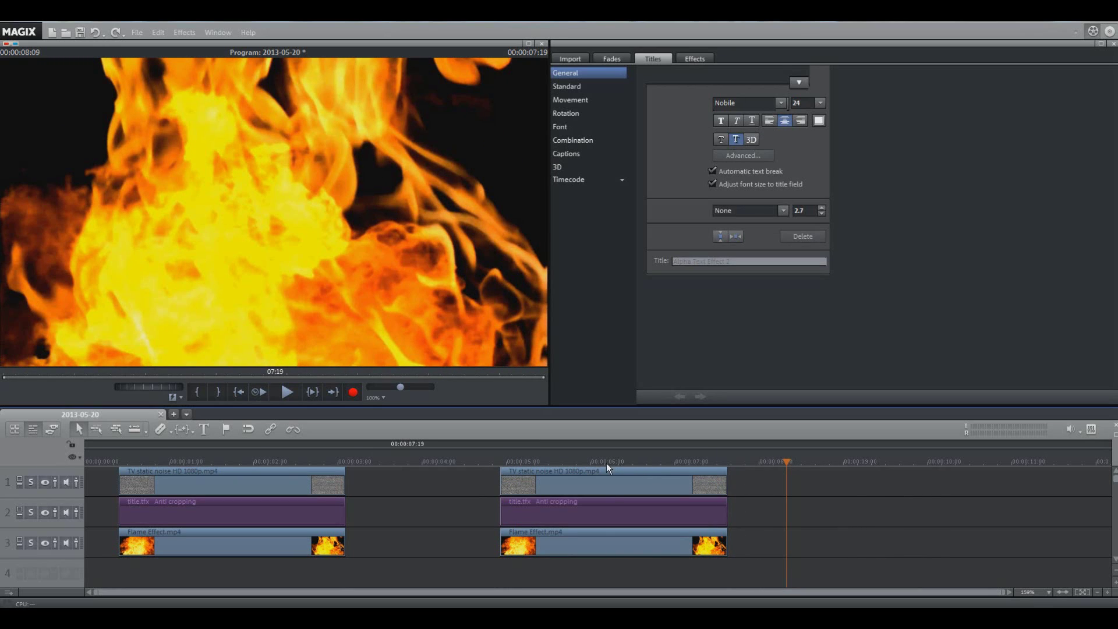
{"action": "left_click_drag", "start_coordinate": [552, 463], "coordinate": [616, 465]}
{"action": "left_click", "coordinate": [650, 476]}
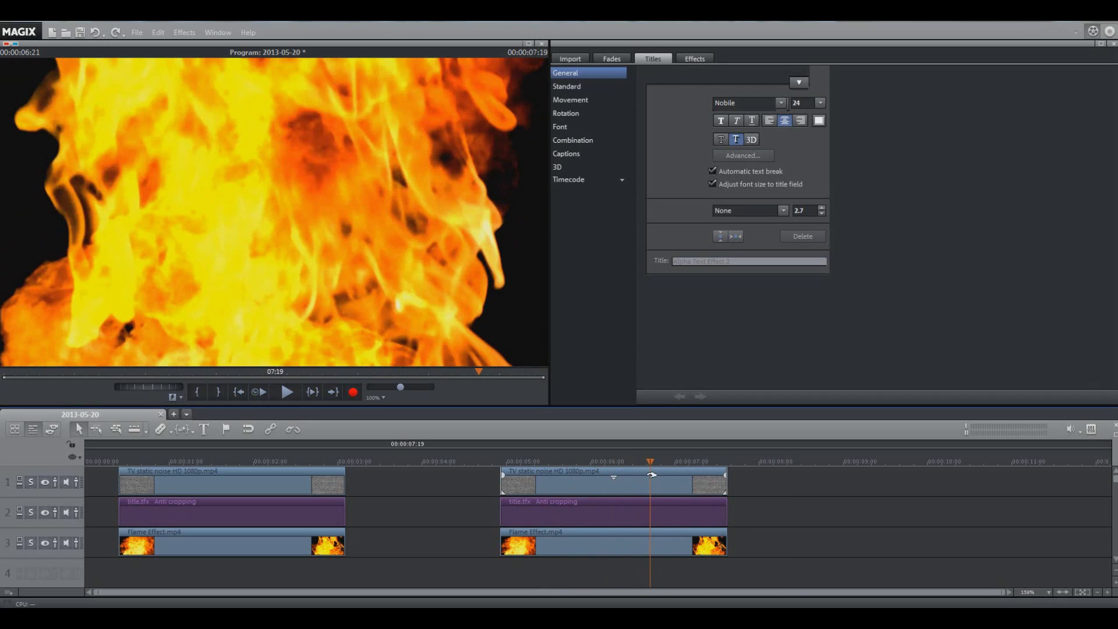
Step: Apply the Alpha chroma key to the second Flame Effect clip and play back the result
{"action": "left_click", "coordinate": [613, 544]}
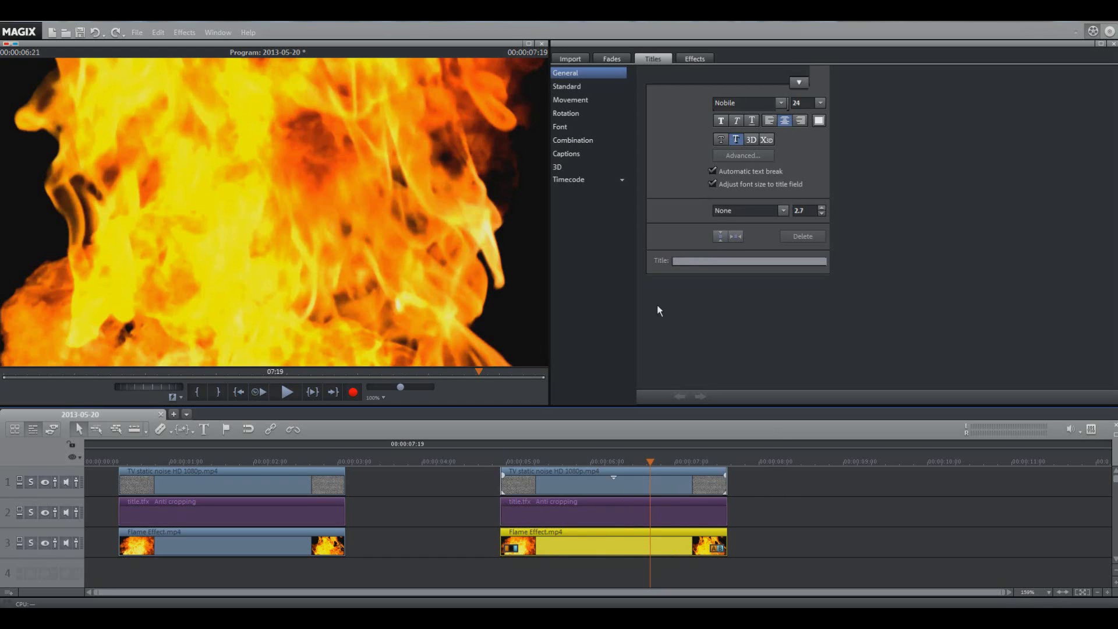
{"action": "left_click", "coordinate": [688, 62]}
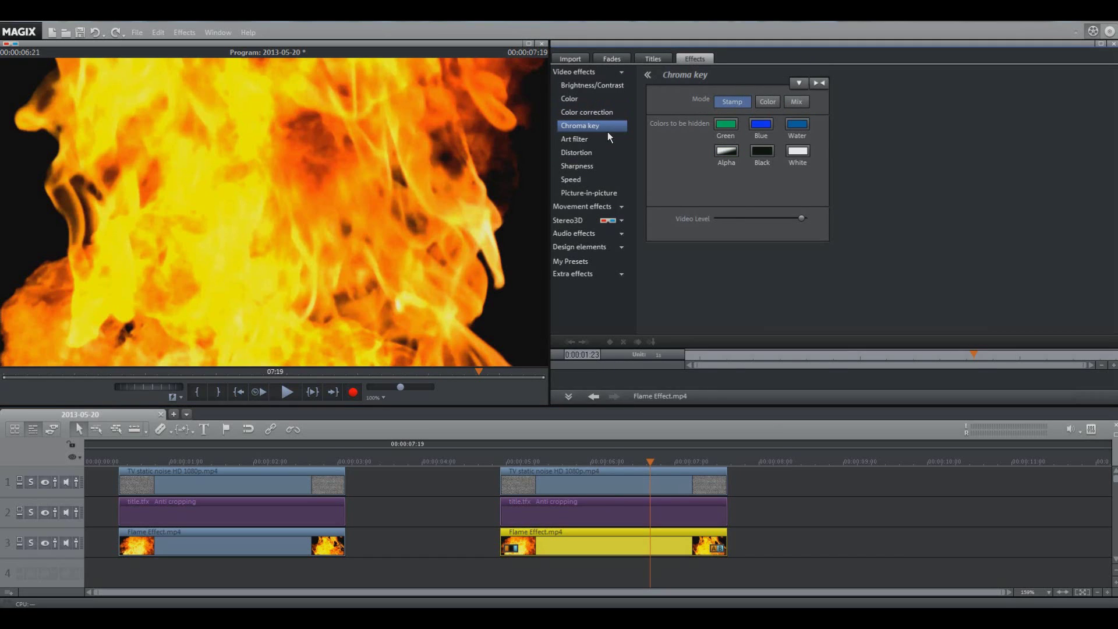
{"action": "left_click", "coordinate": [725, 152]}
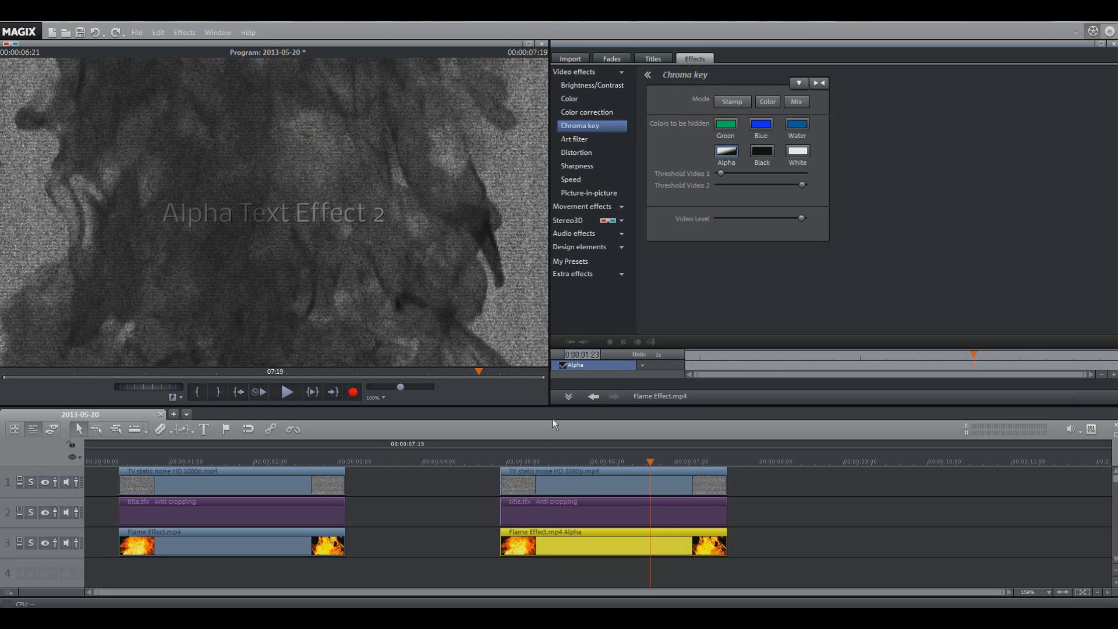
{"action": "left_click", "coordinate": [557, 462]}
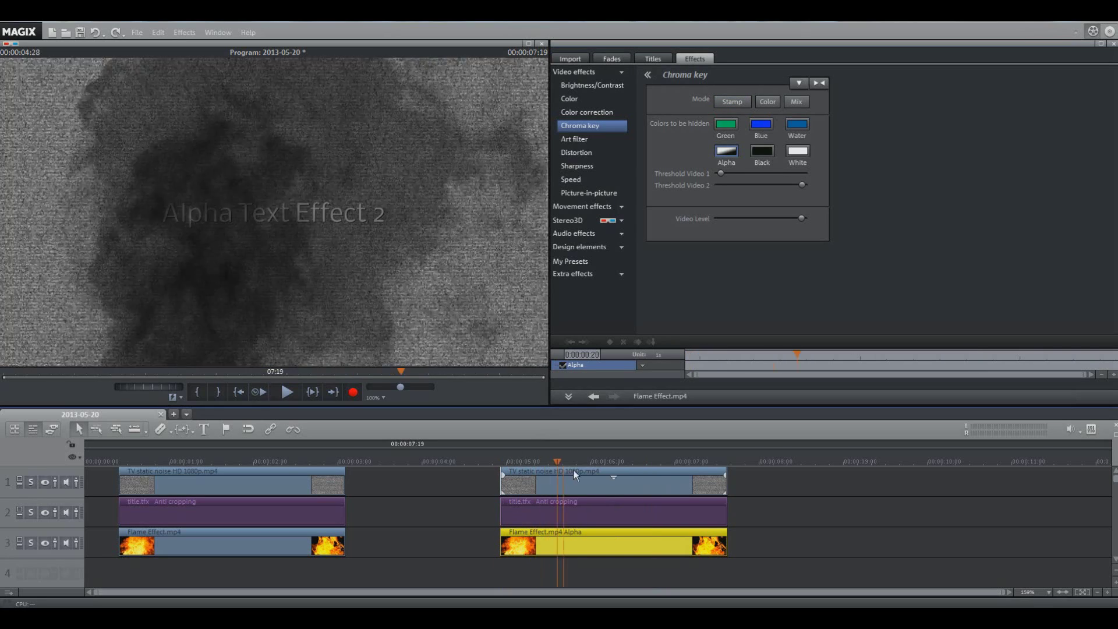
{"action": "key", "text": "space"}
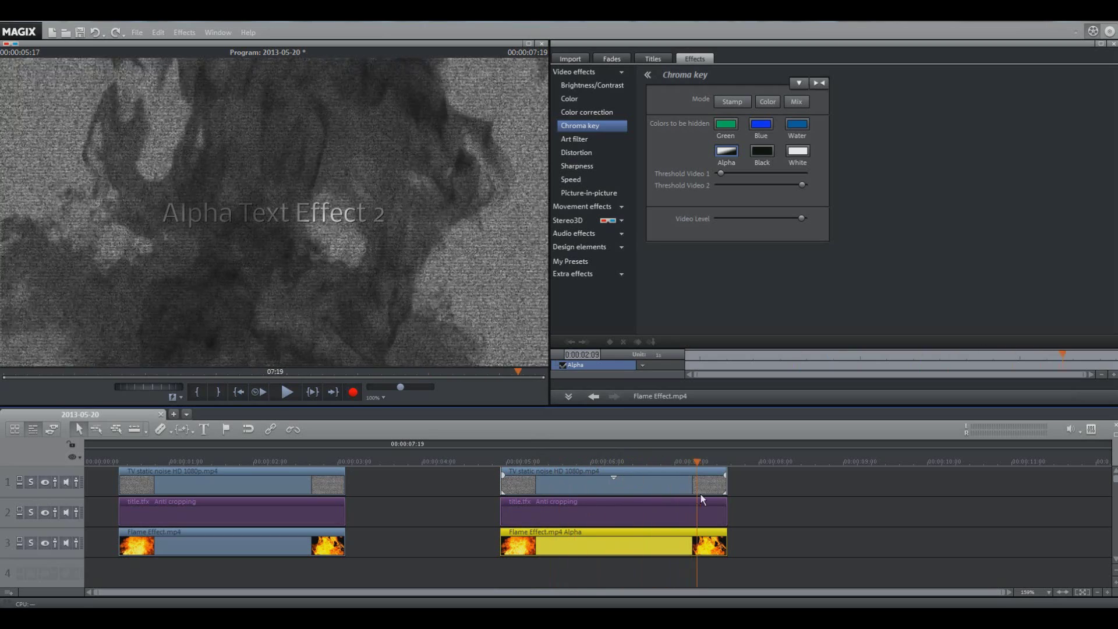
{"action": "left_click_drag", "start_coordinate": [701, 494], "coordinate": [634, 497]}
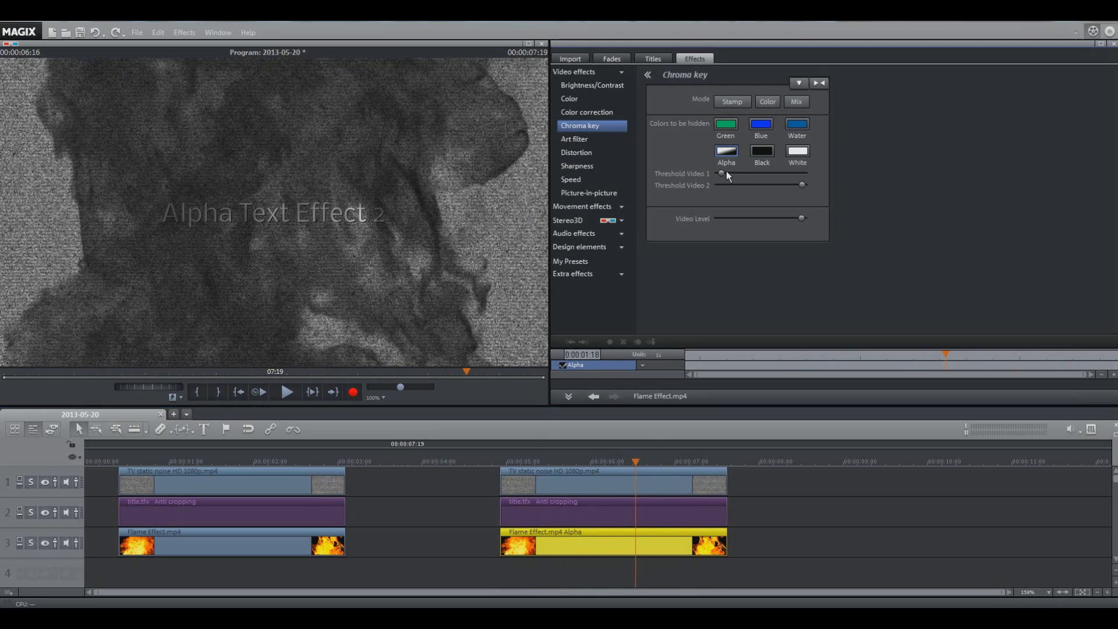
Step: Test both alpha threshold sliders, reset them, and return to the second group's start
{"action": "left_click_drag", "start_coordinate": [725, 171], "coordinate": [659, 174]}
{"action": "left_click_drag", "start_coordinate": [803, 185], "coordinate": [830, 221]}
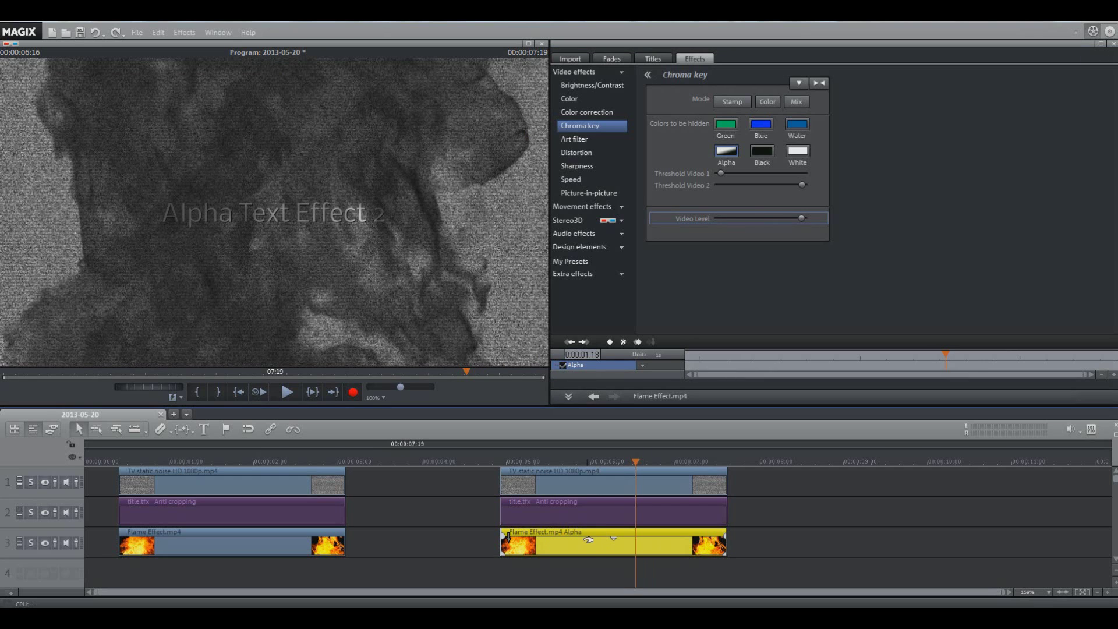
{"action": "left_click", "coordinate": [477, 510]}
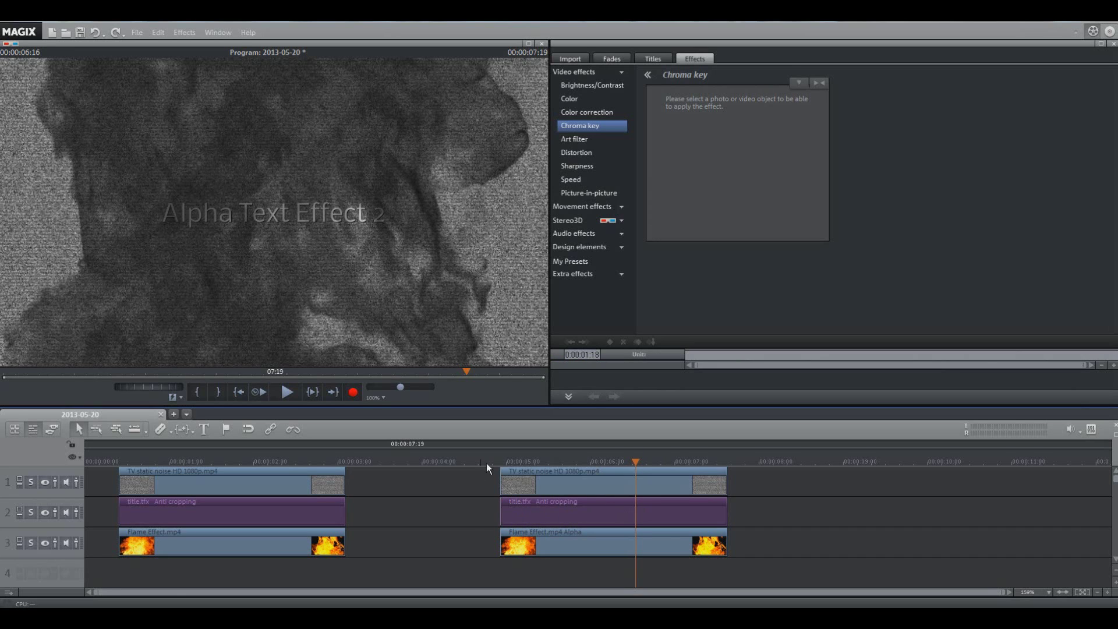
{"action": "left_click_drag", "start_coordinate": [492, 460], "coordinate": [649, 460]}
Step: Move the second title down to track 4 and the Flame Effect Alpha clip up to track 2
{"action": "left_click_drag", "start_coordinate": [637, 511], "coordinate": [641, 564]}
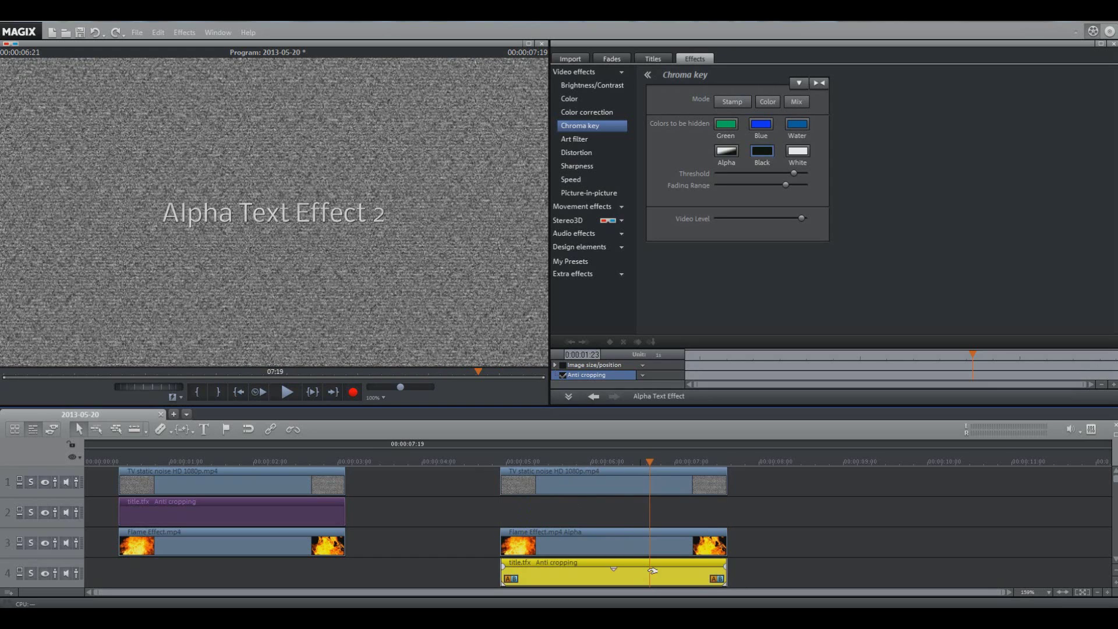
{"action": "left_click", "coordinate": [590, 540]}
{"action": "left_click_drag", "start_coordinate": [590, 539], "coordinate": [590, 509]}
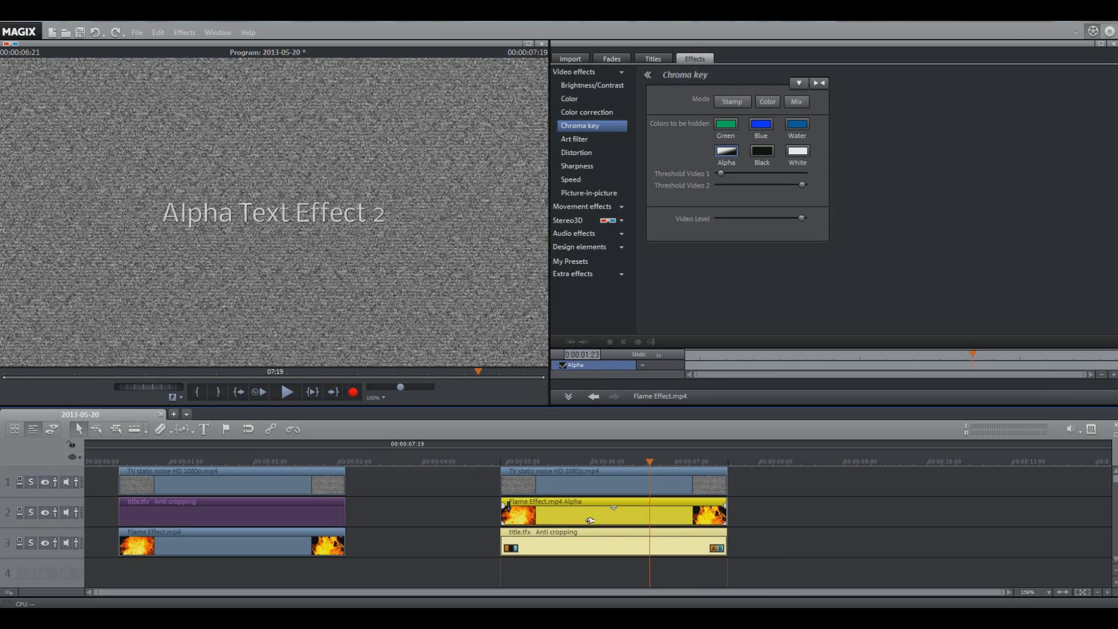
{"action": "left_click", "coordinate": [756, 521]}
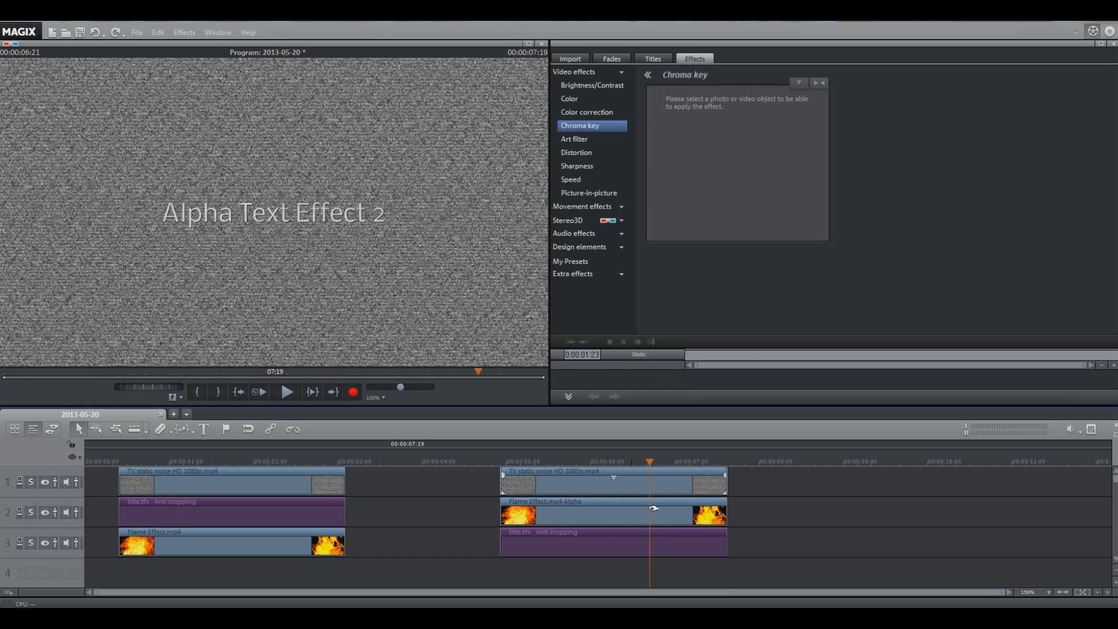
Step: Change the font size of the second title 'Alpha Text Effect 2' to 50
{"action": "double_click", "coordinate": [641, 533]}
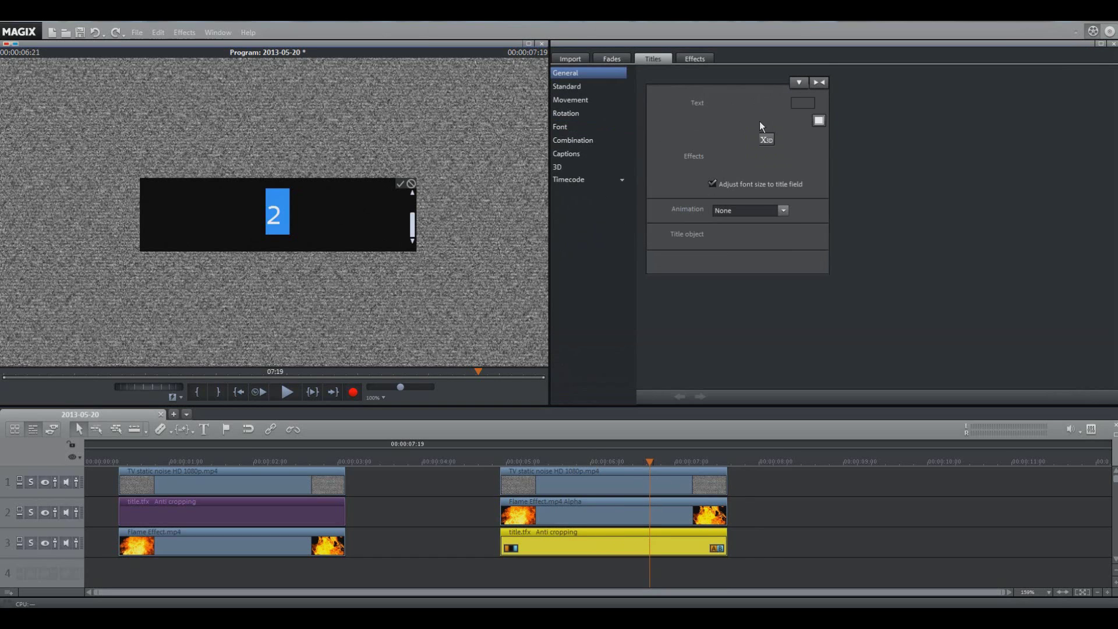
{"action": "left_click", "coordinate": [804, 102]}
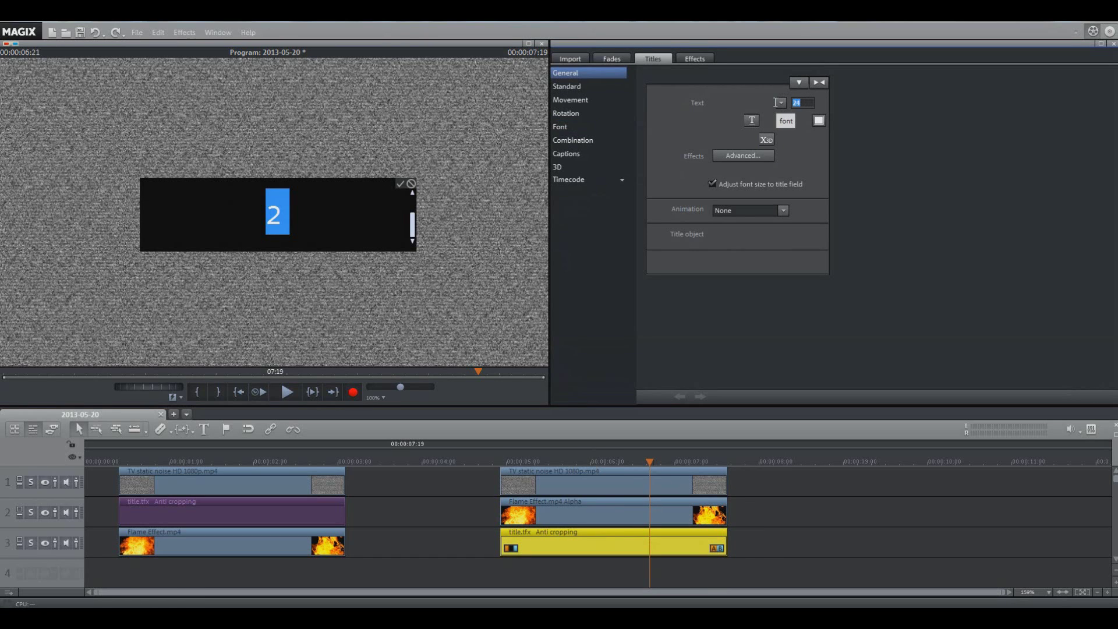
{"action": "type", "text": "50"}
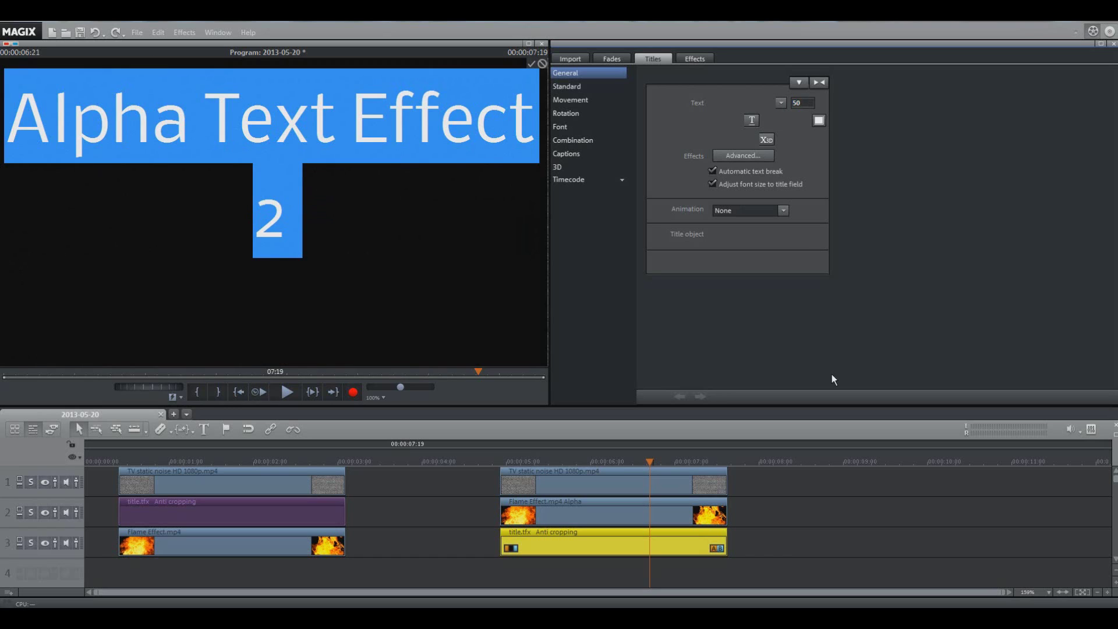
{"action": "left_click", "coordinate": [531, 62]}
{"action": "left_click", "coordinate": [864, 545]}
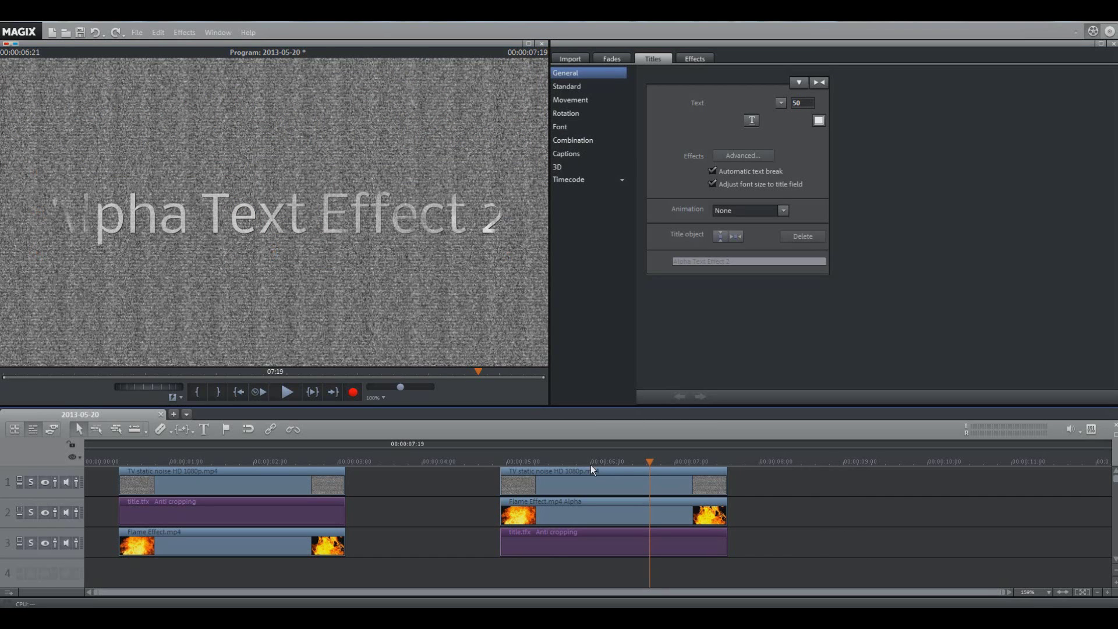
Step: Scrub through the second section to preview the keyed title, then return to the media browser
{"action": "left_click_drag", "start_coordinate": [529, 460], "coordinate": [578, 499]}
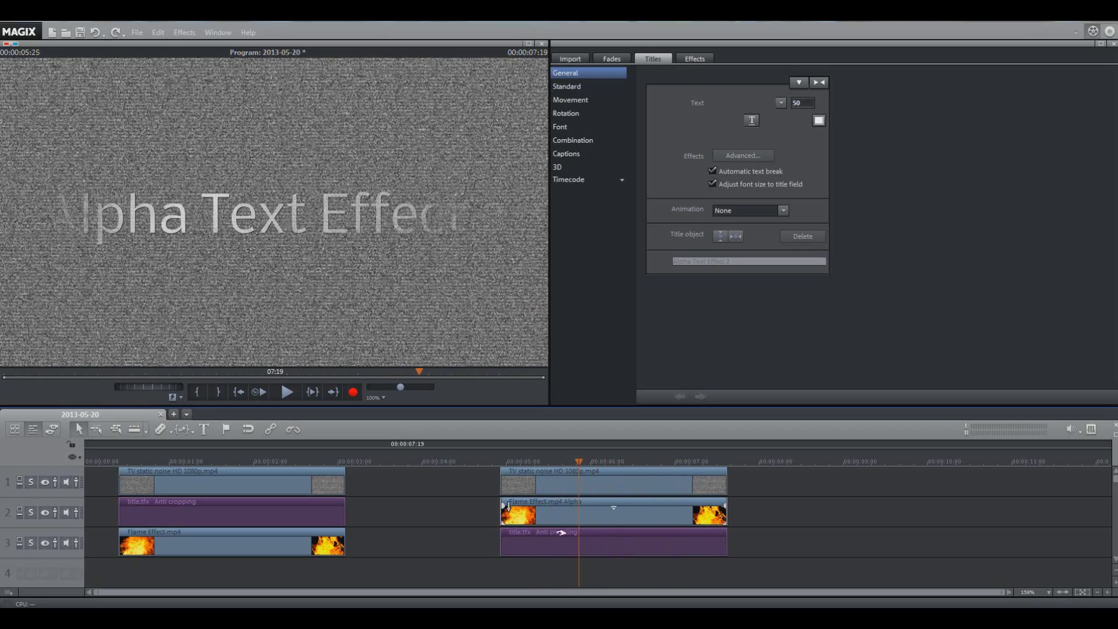
{"action": "left_click", "coordinate": [510, 507]}
{"action": "left_click_drag", "start_coordinate": [556, 462], "coordinate": [630, 498]}
{"action": "left_click", "coordinate": [782, 508]}
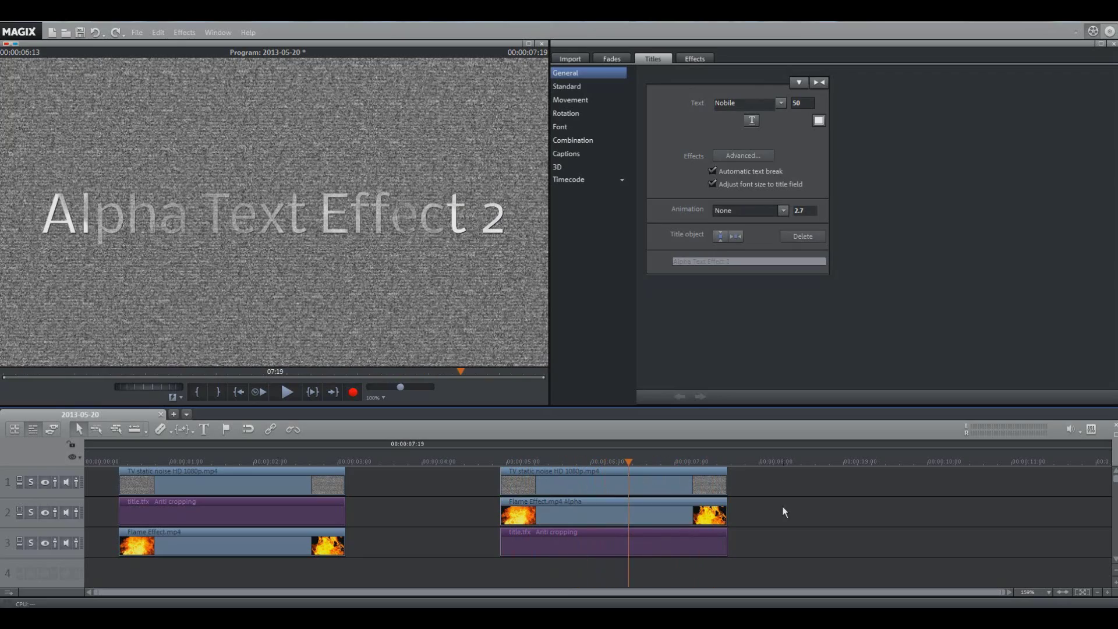
{"action": "left_click", "coordinate": [700, 60]}
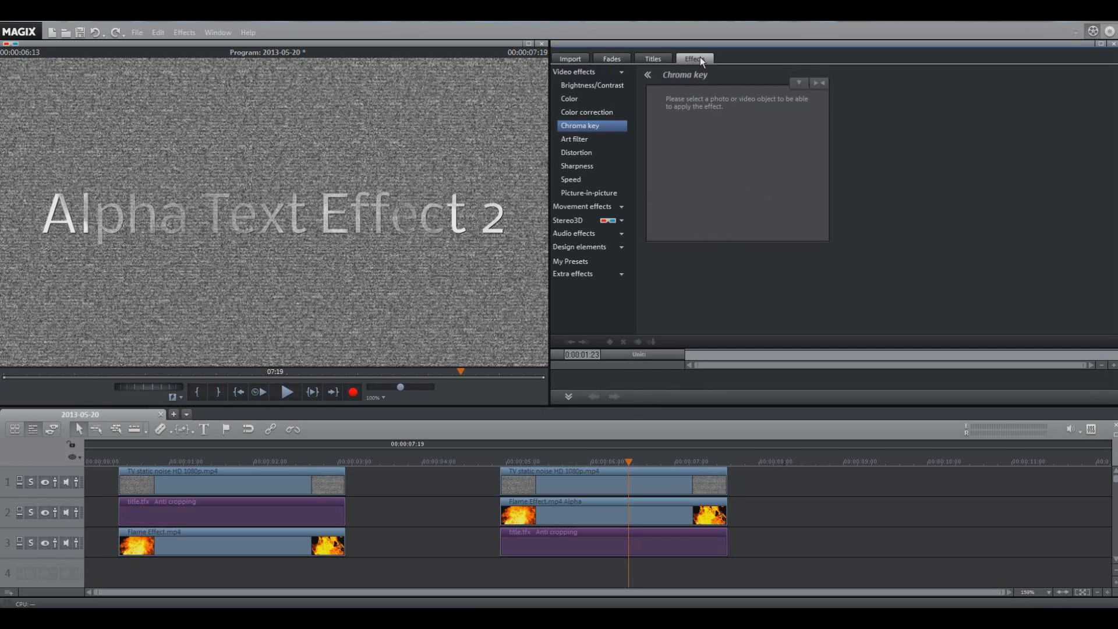
{"action": "left_click", "coordinate": [578, 57]}
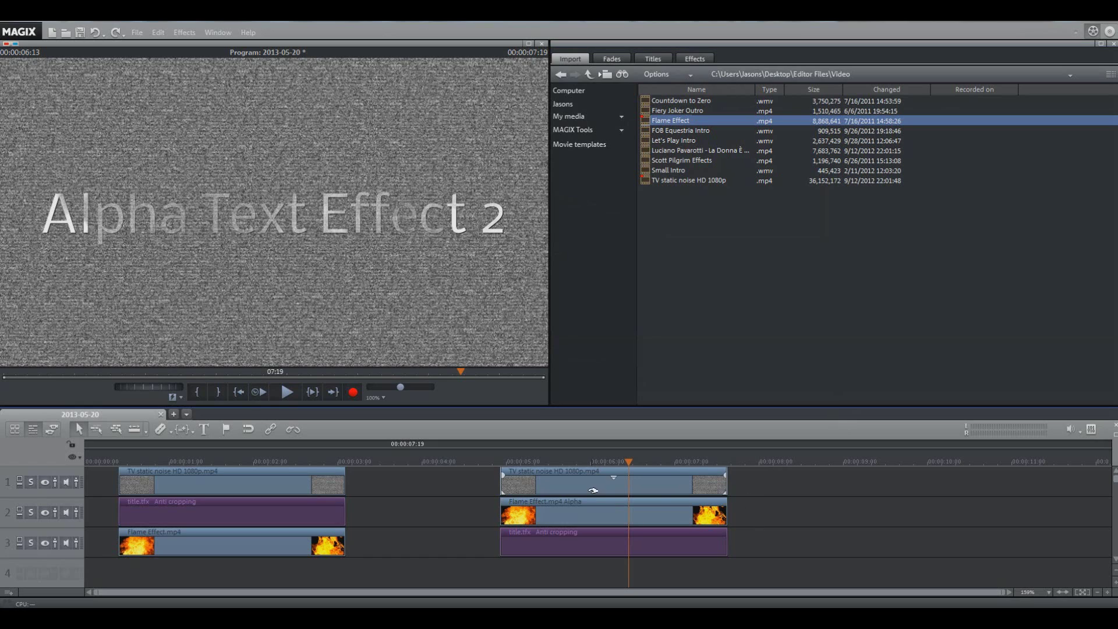
Step: Shift the second Flame Effect Alpha clip right to about 9.7 s and add Small Intro.wmv to track 4
{"action": "left_click", "coordinate": [538, 469]}
{"action": "left_click", "coordinate": [568, 503]}
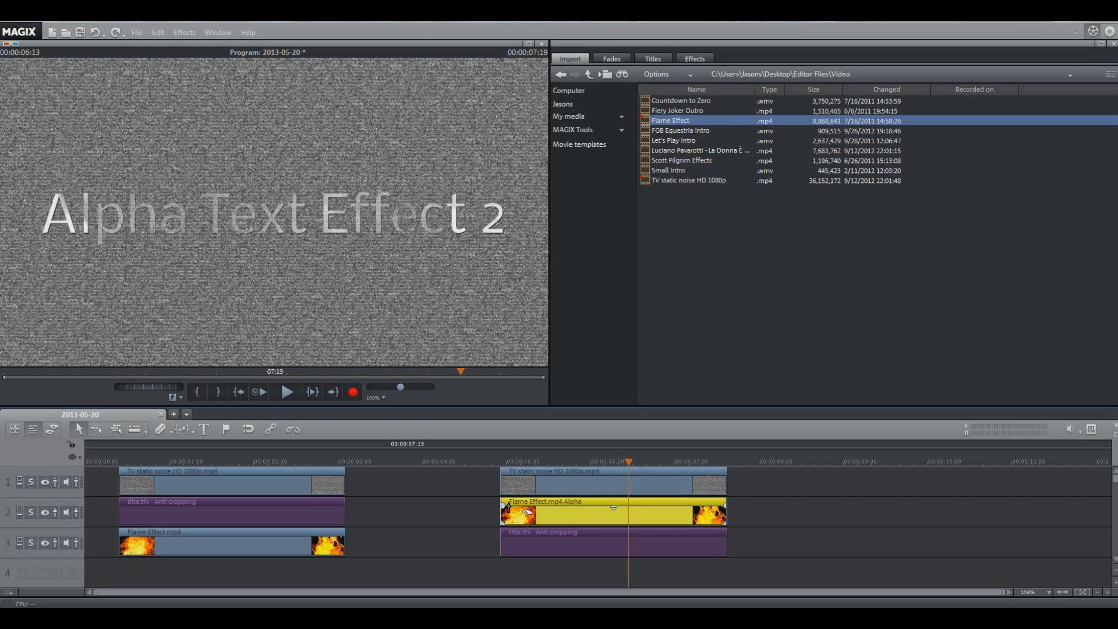
{"action": "left_click_drag", "start_coordinate": [549, 512], "coordinate": [938, 513]}
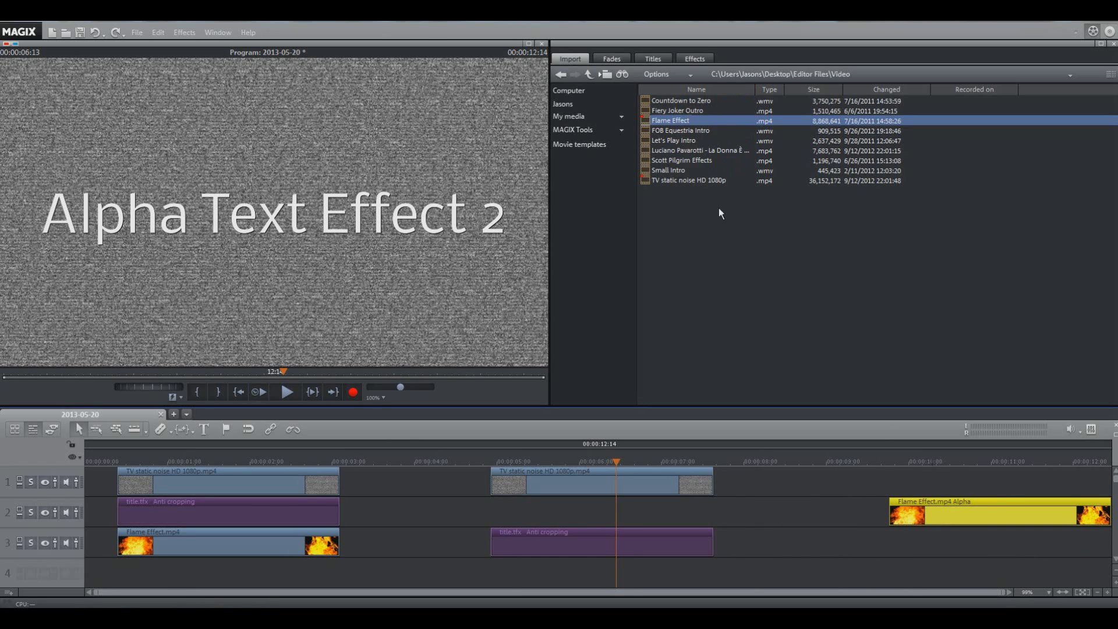
{"action": "left_click_drag", "start_coordinate": [678, 173], "coordinate": [443, 520]}
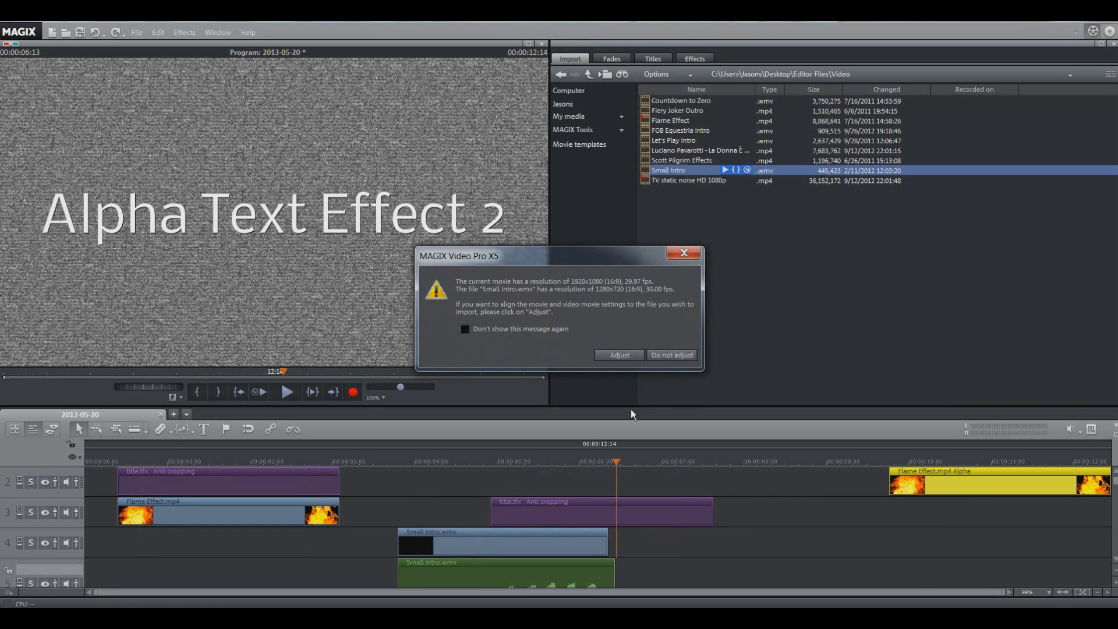
Step: Keep the project resolution, delete Small Intro's audio, and move its video to the timeline start
{"action": "left_click", "coordinate": [678, 354]}
{"action": "left_click", "coordinate": [539, 538]}
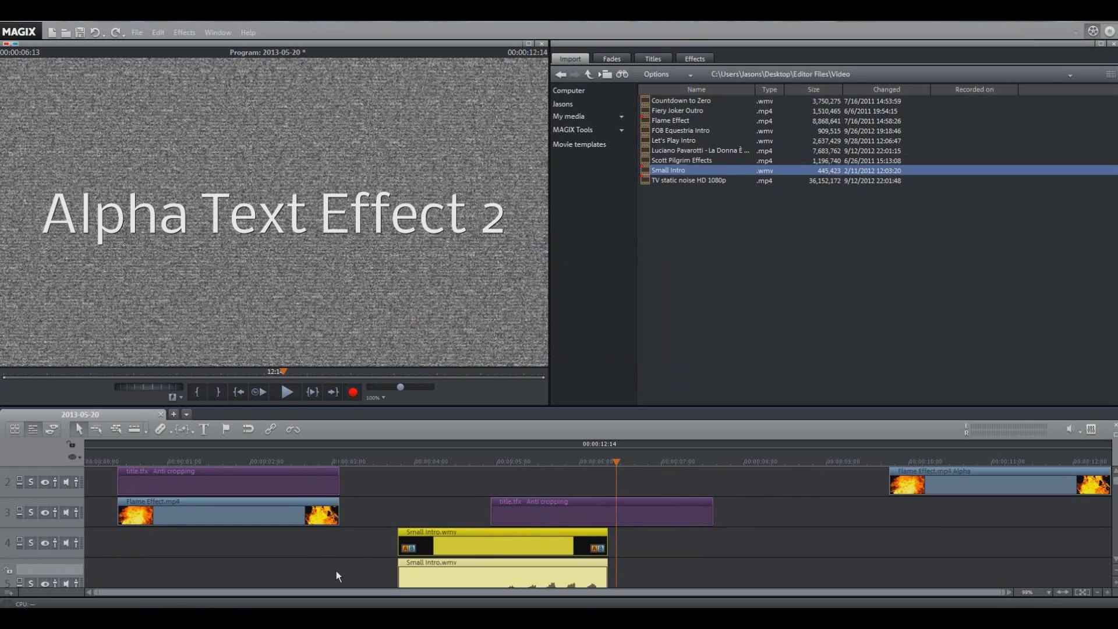
{"action": "left_click", "coordinate": [293, 429]}
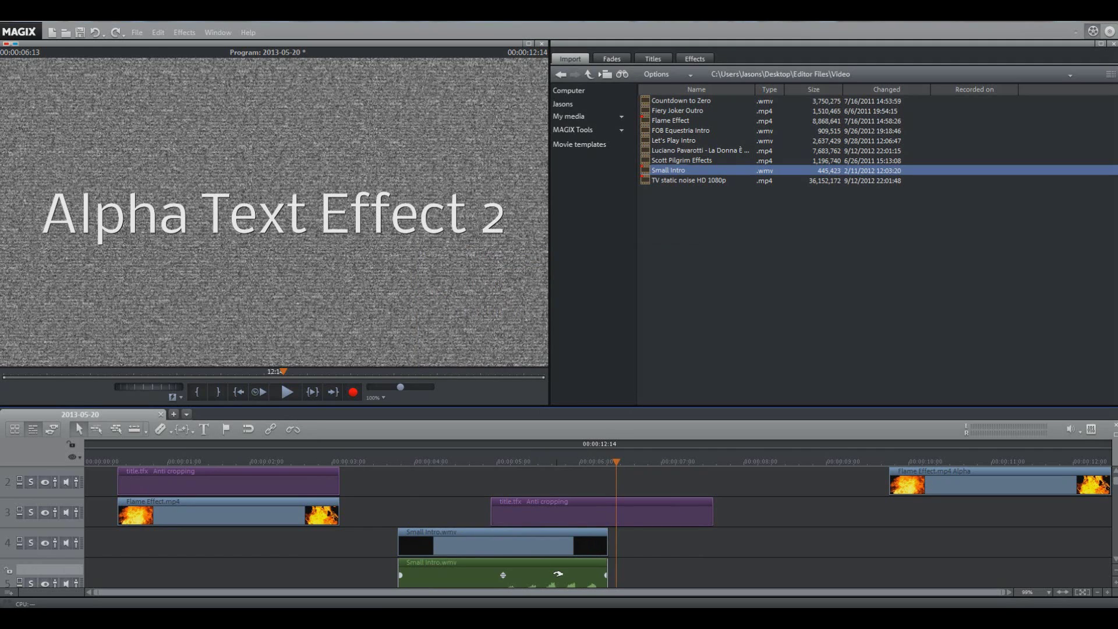
{"action": "left_click", "coordinate": [583, 575]}
{"action": "key", "text": "Delete"}
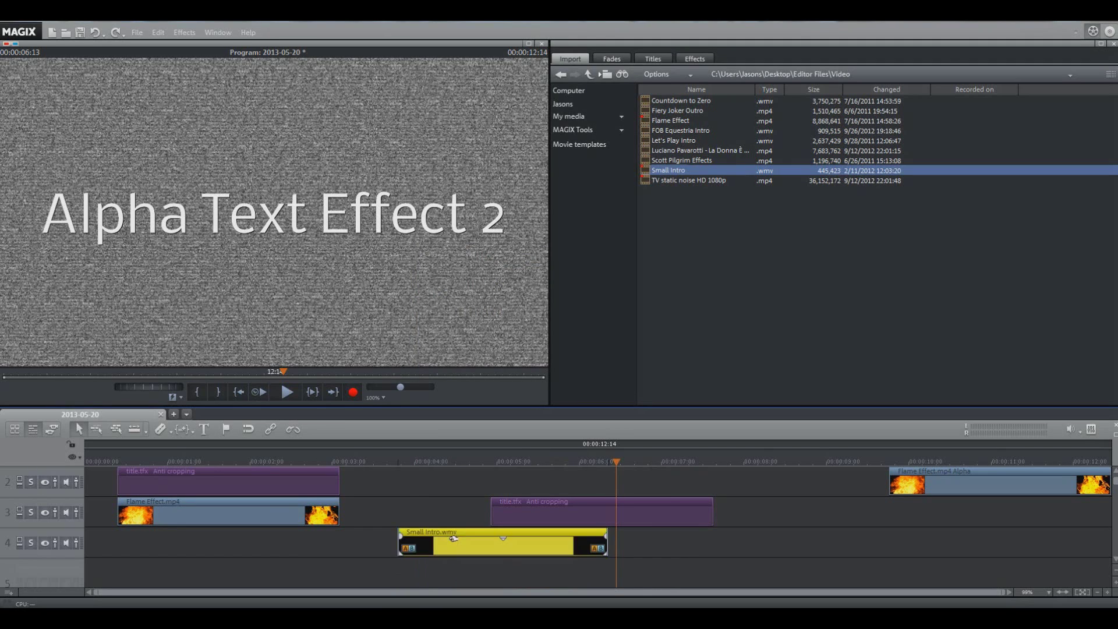
{"action": "left_click_drag", "start_coordinate": [460, 546], "coordinate": [172, 545]}
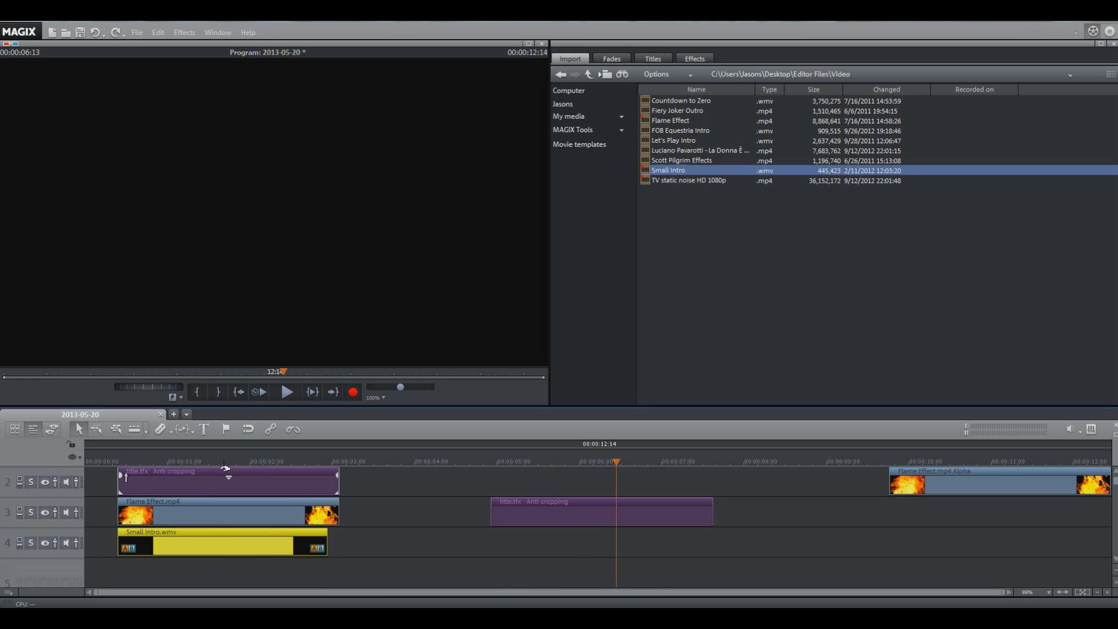
Step: Delete the first Flame Effect clip and place Small Intro on track 3 under the first title
{"action": "left_click_drag", "start_coordinate": [224, 511], "coordinate": [631, 544]}
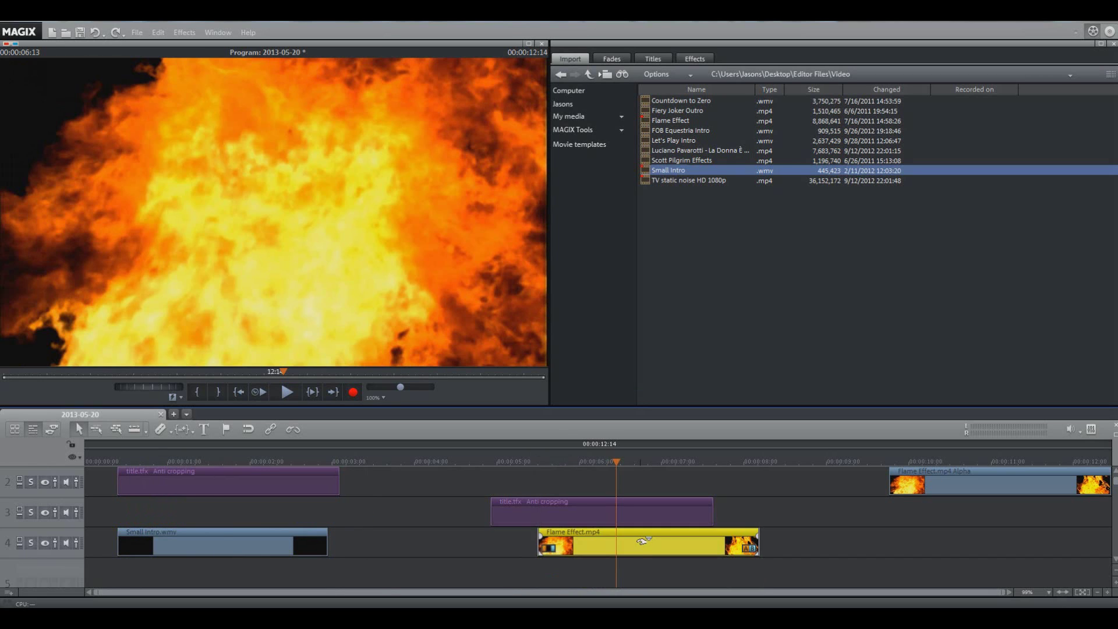
{"action": "key", "text": "Delete"}
{"action": "left_click_drag", "start_coordinate": [237, 536], "coordinate": [246, 519]}
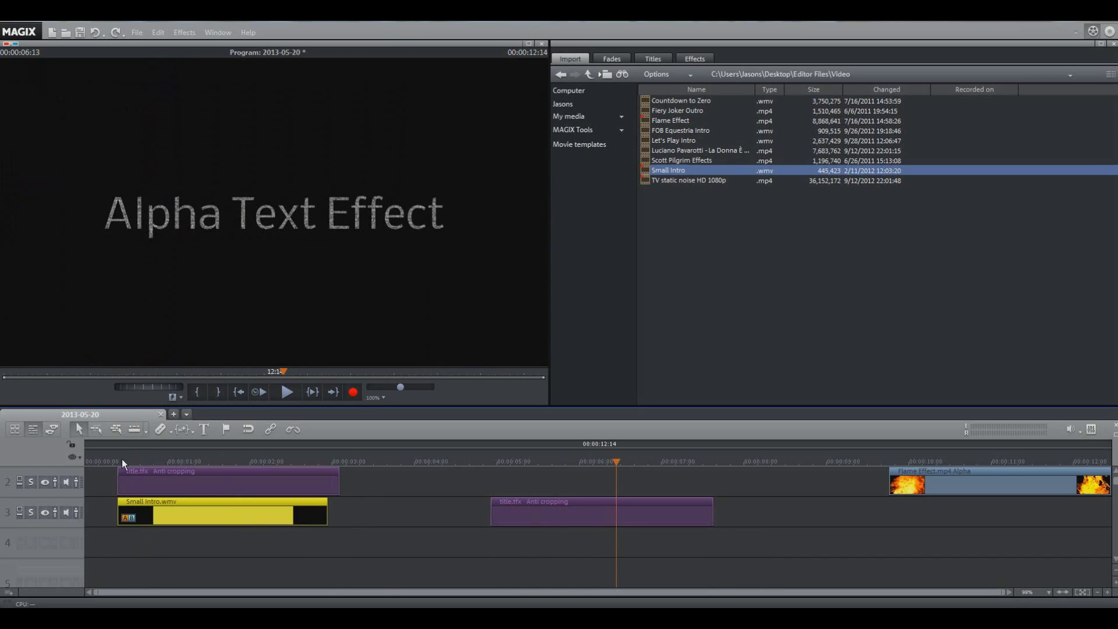
{"action": "left_click_drag", "start_coordinate": [121, 458], "coordinate": [228, 473]}
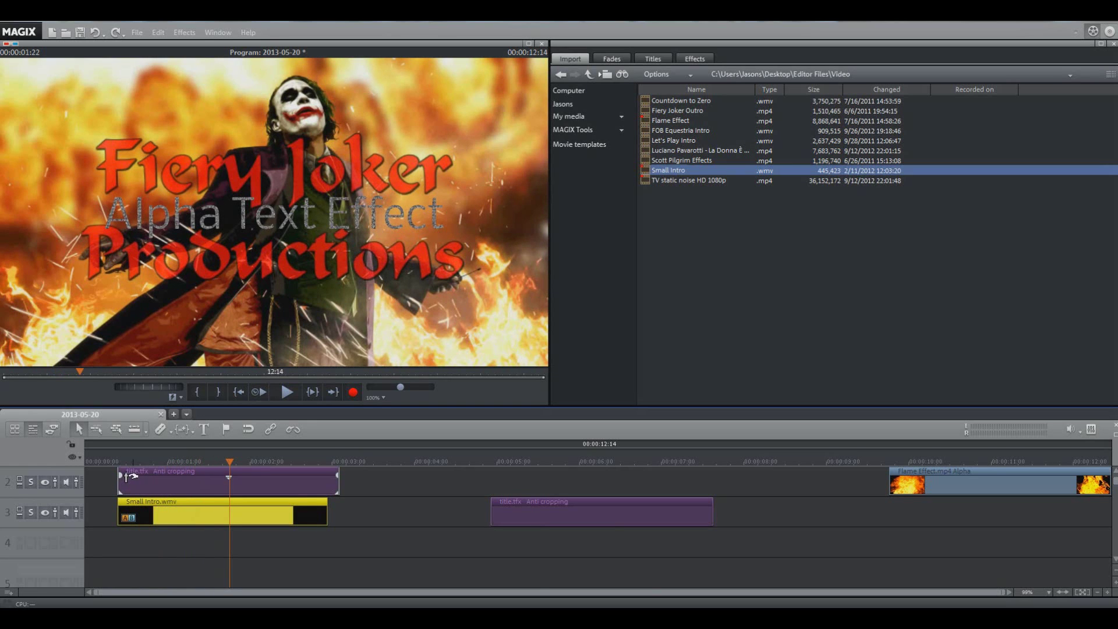
{"action": "left_click", "coordinate": [125, 476]}
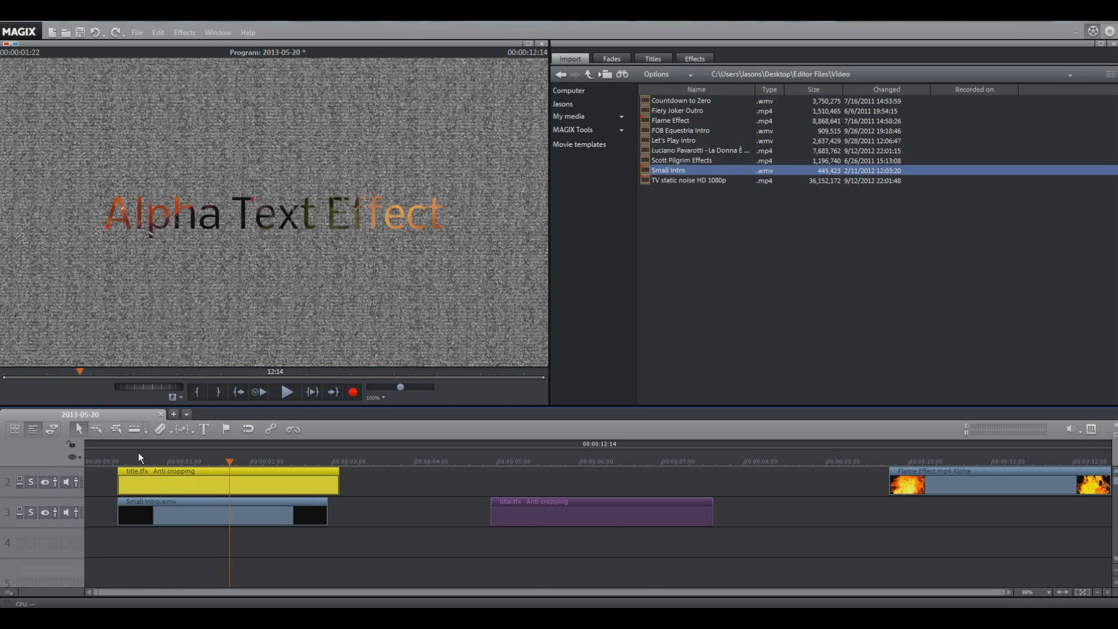
Step: Snap the Flame Effect Alpha clip back to 5:00 on track 2, then scrub the second section to check
{"action": "key", "text": "space"}
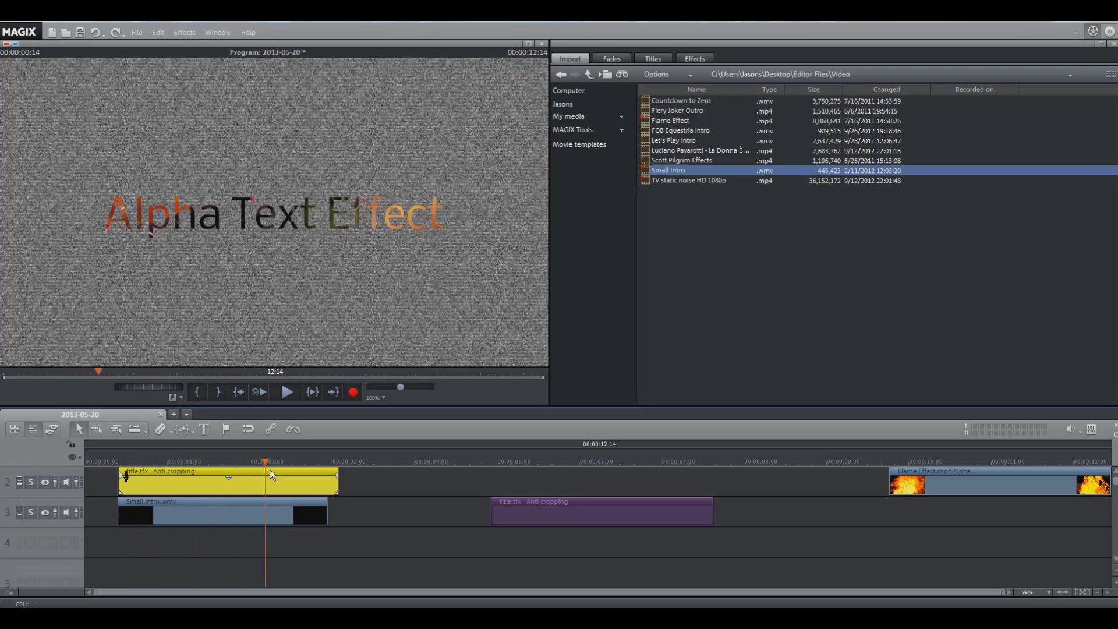
{"action": "scroll", "coordinate": [691, 509], "scroll_direction": "up", "scroll_amount": 1}
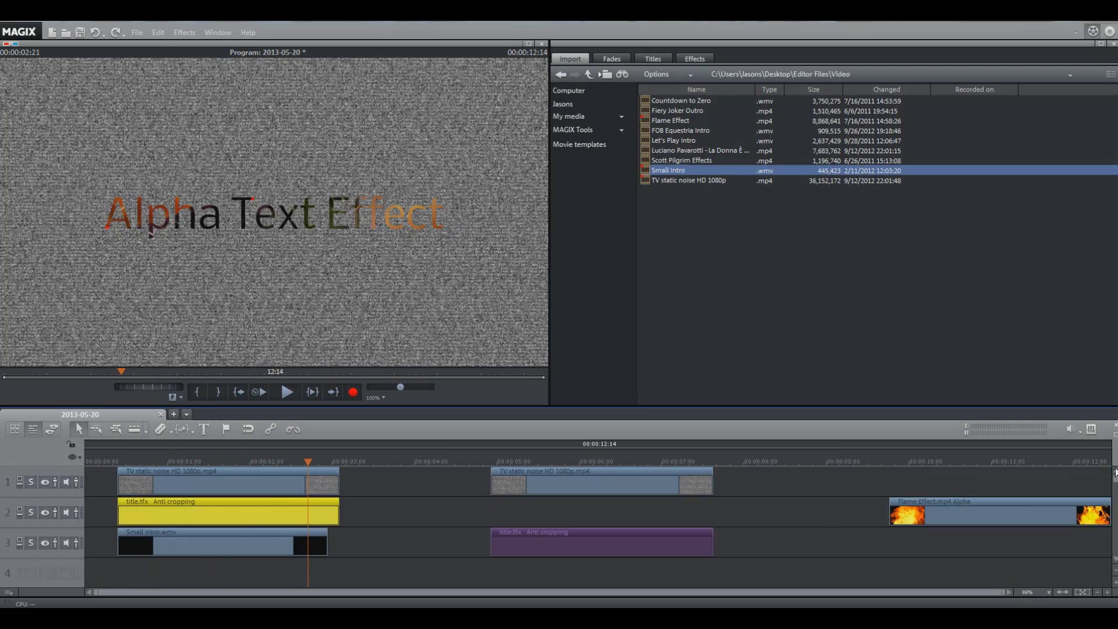
{"action": "left_click_drag", "start_coordinate": [955, 521], "coordinate": [556, 522]}
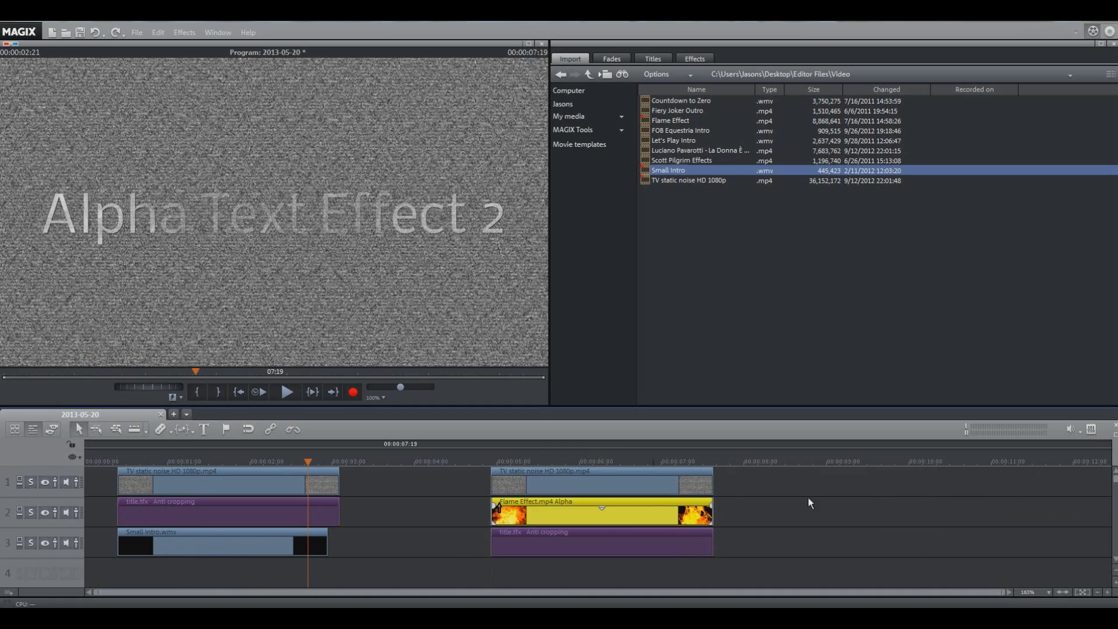
{"action": "left_click", "coordinate": [869, 495]}
{"action": "scroll", "coordinate": [869, 495], "scroll_direction": "down", "scroll_amount": 1}
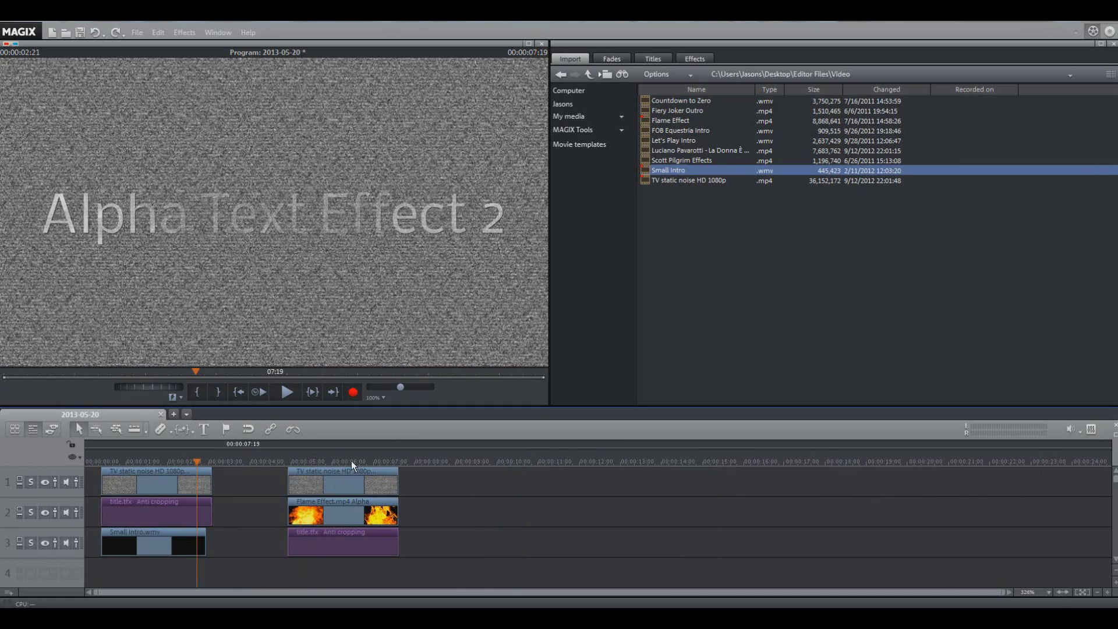
{"action": "left_click", "coordinate": [321, 460]}
{"action": "left_click_drag", "start_coordinate": [321, 460], "coordinate": [366, 465]}
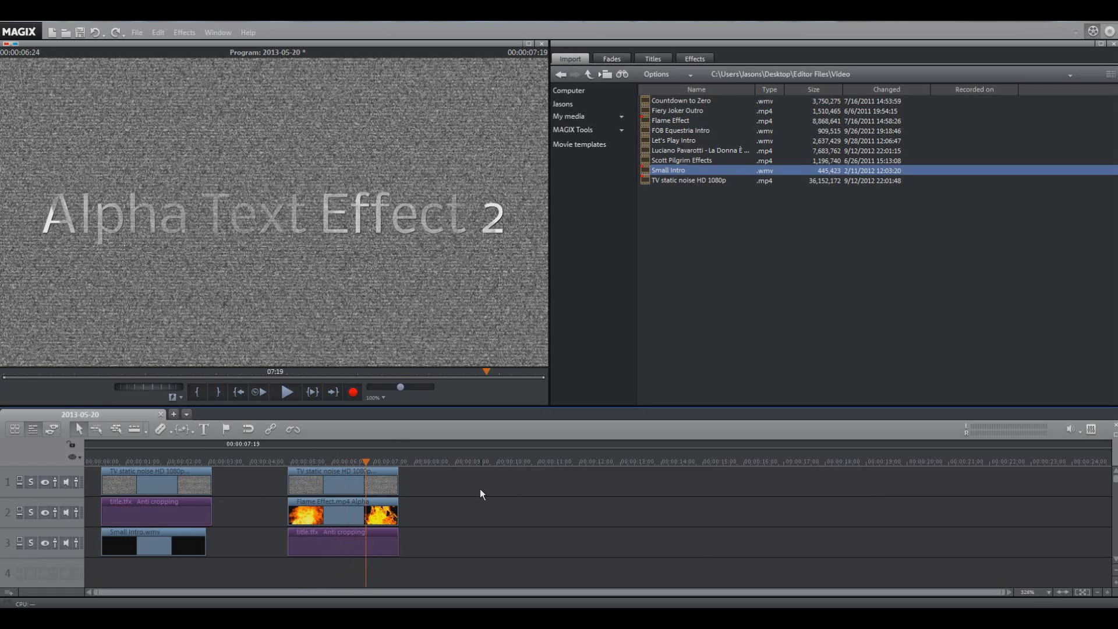